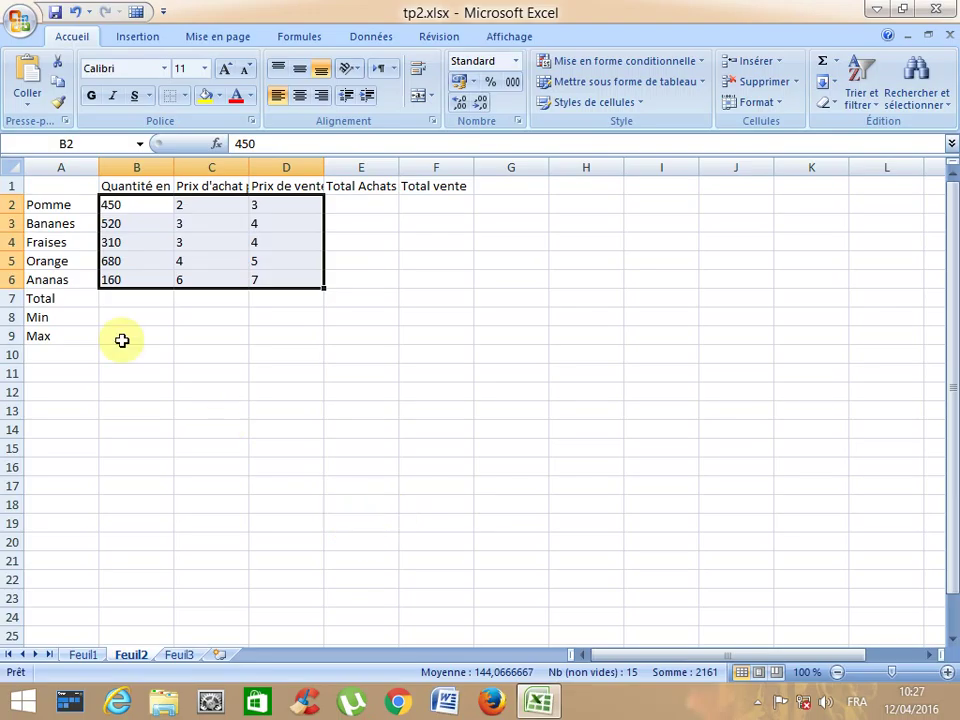
Examine the table's column headings, the Total, Min and Max rows, and its overall extent
{"action": "left_click", "coordinate": [211, 187]}
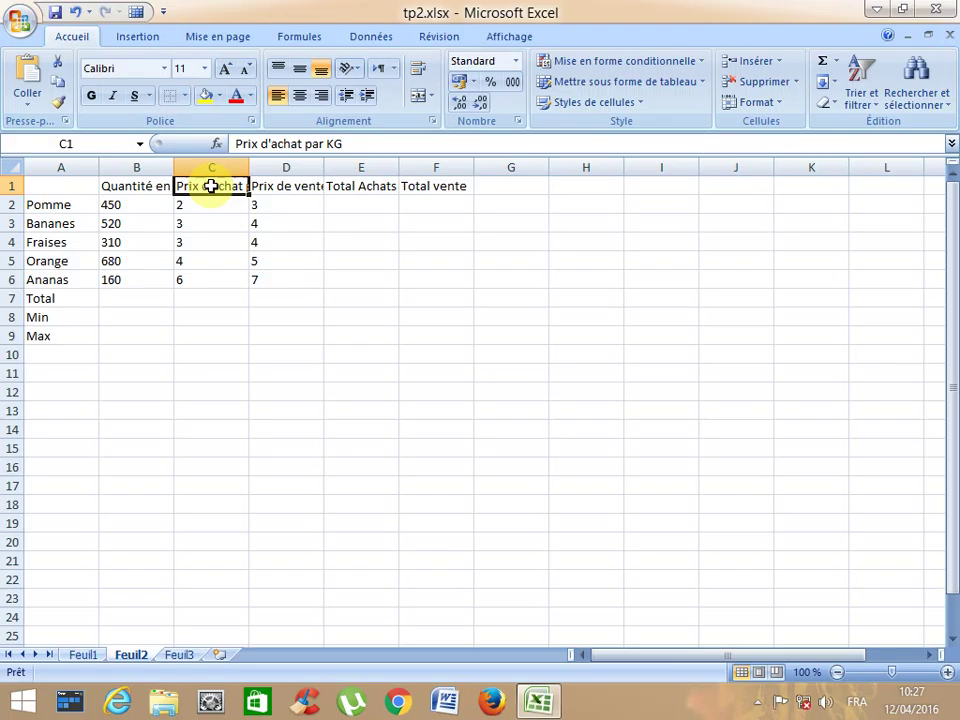
{"action": "left_click", "coordinate": [288, 186]}
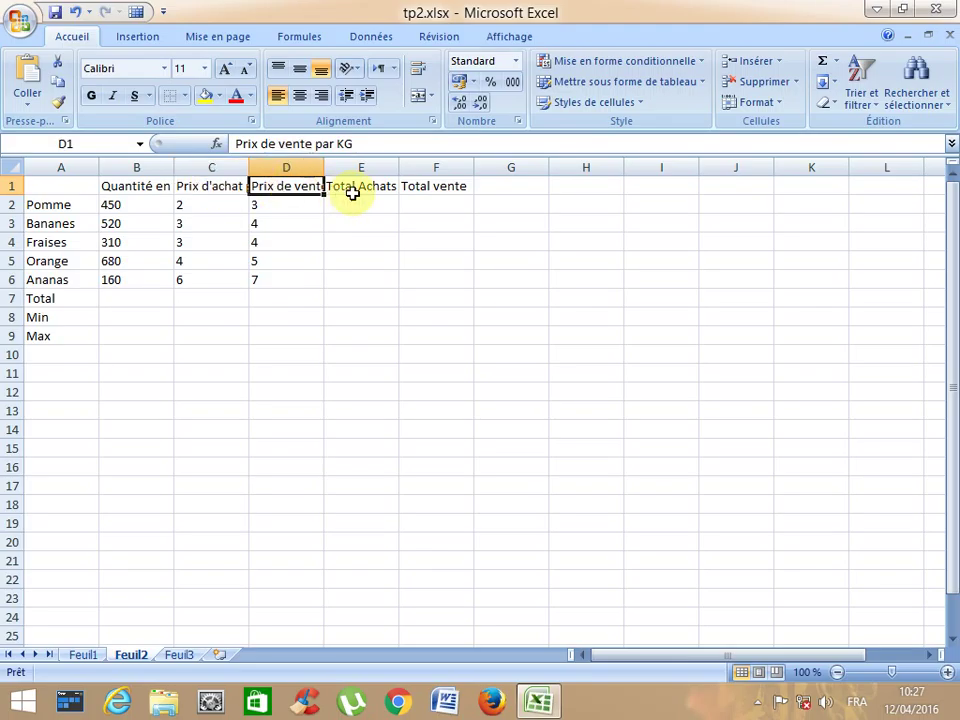
{"action": "left_click", "coordinate": [357, 185]}
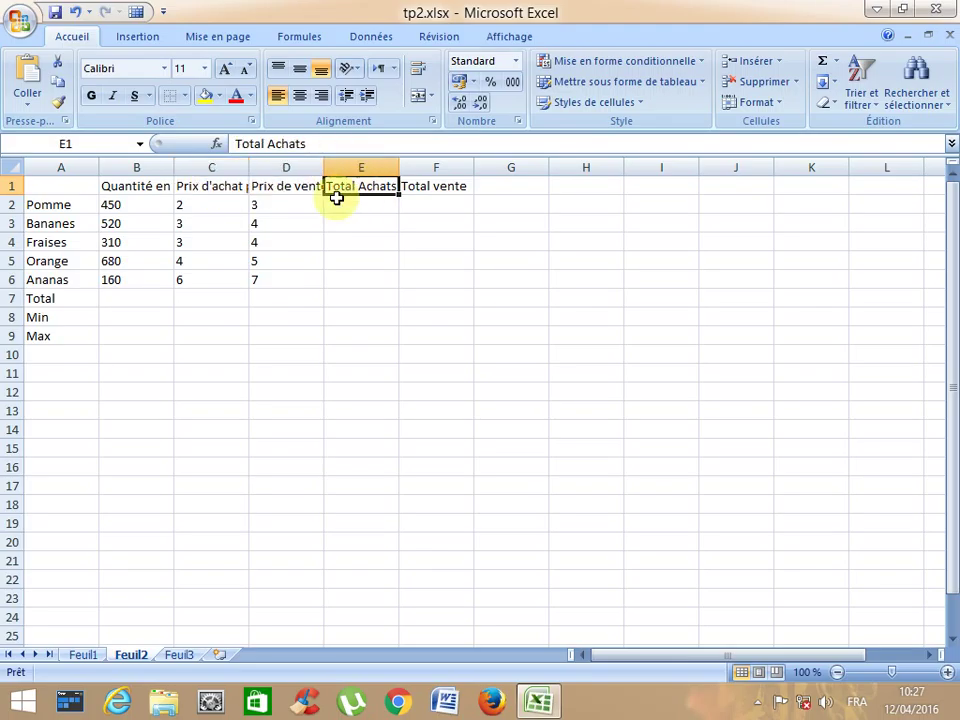
{"action": "left_click", "coordinate": [419, 185]}
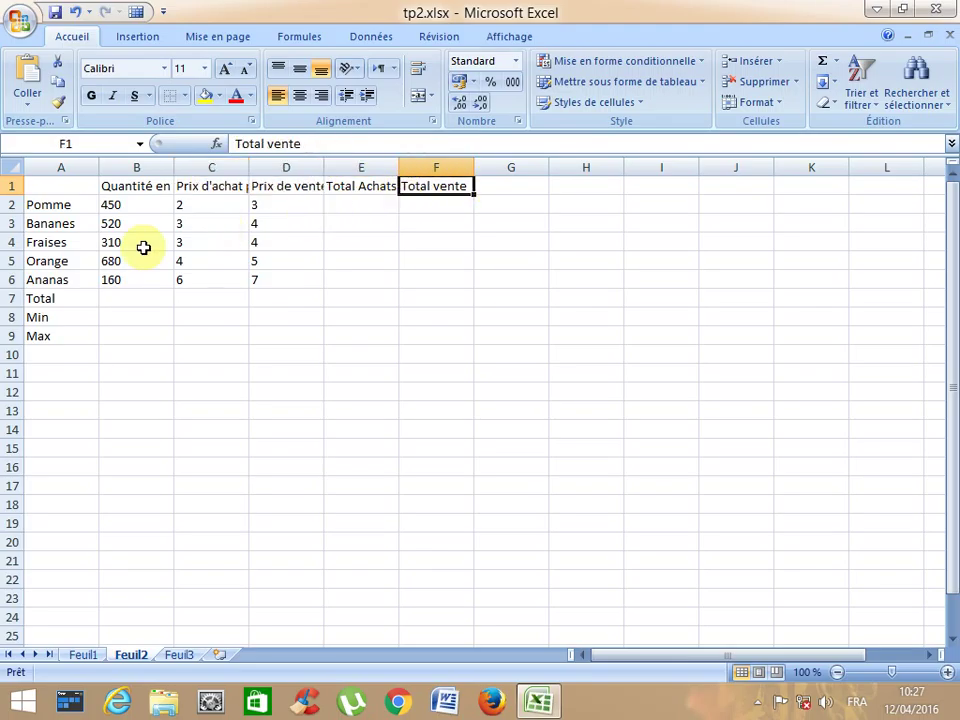
{"action": "left_click_drag", "start_coordinate": [66, 302], "coordinate": [128, 317]}
{"action": "left_click", "coordinate": [60, 317]}
{"action": "left_click", "coordinate": [60, 336]}
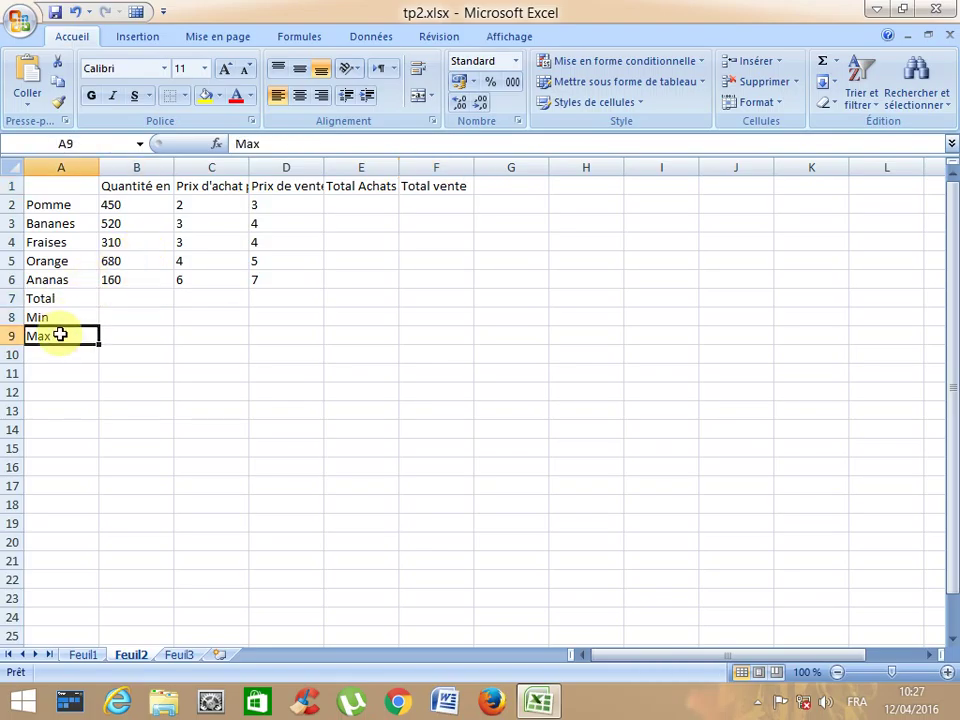
{"action": "left_click_drag", "start_coordinate": [79, 189], "coordinate": [420, 333]}
{"action": "left_click", "coordinate": [161, 218]}
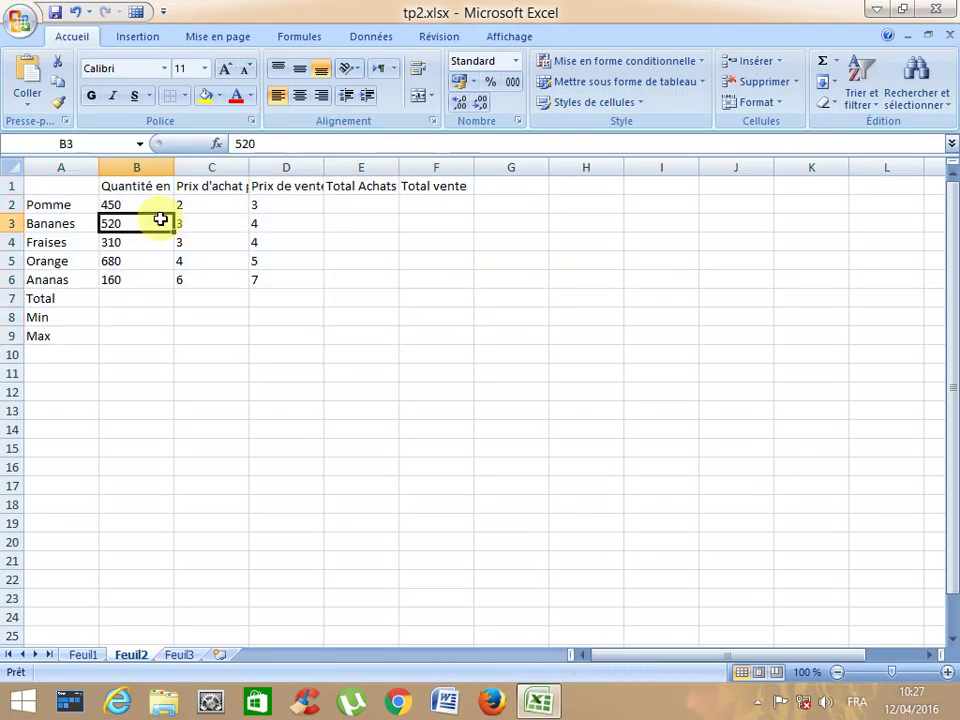
Autofit columns B, C and D to their headings and slightly widen column E
{"action": "left_click", "coordinate": [149, 187]}
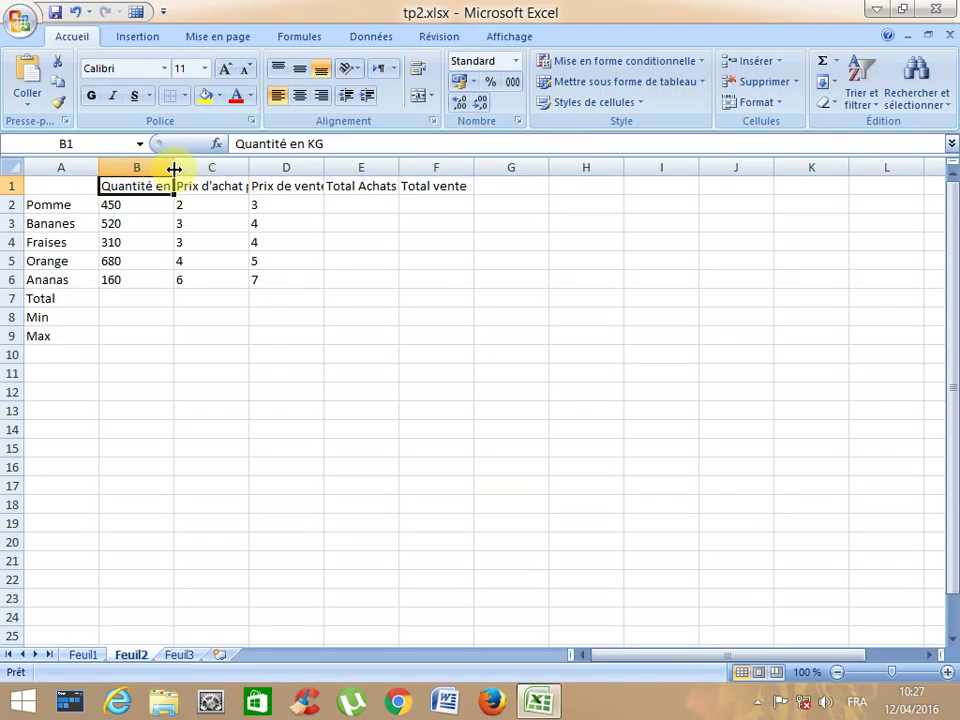
{"action": "double_click", "coordinate": [174, 166]}
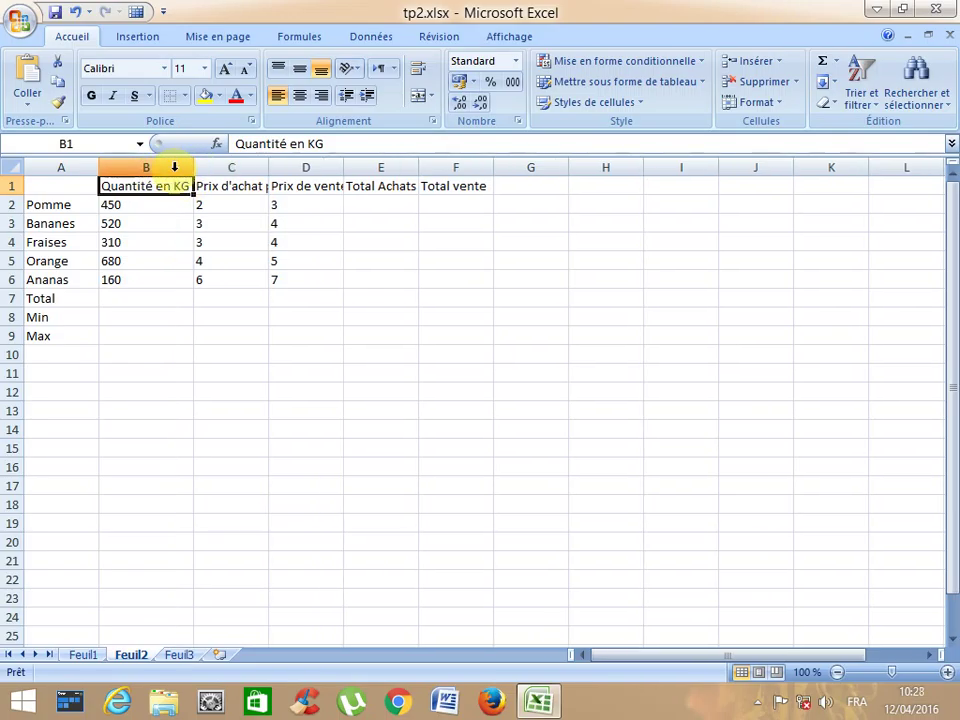
{"action": "double_click", "coordinate": [270, 168]}
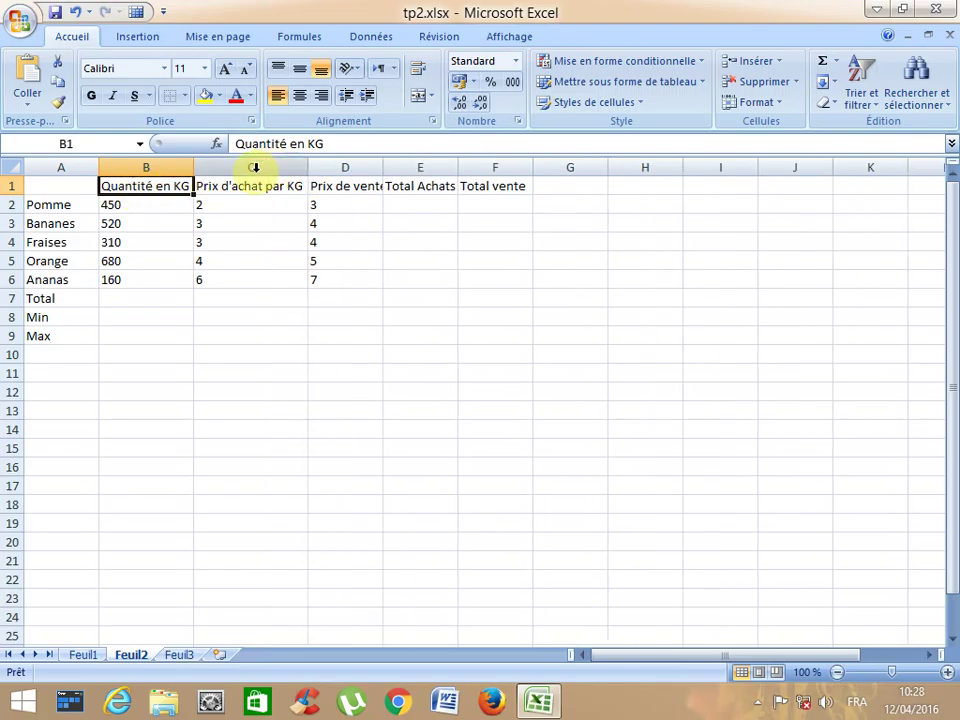
{"action": "double_click", "coordinate": [385, 167]}
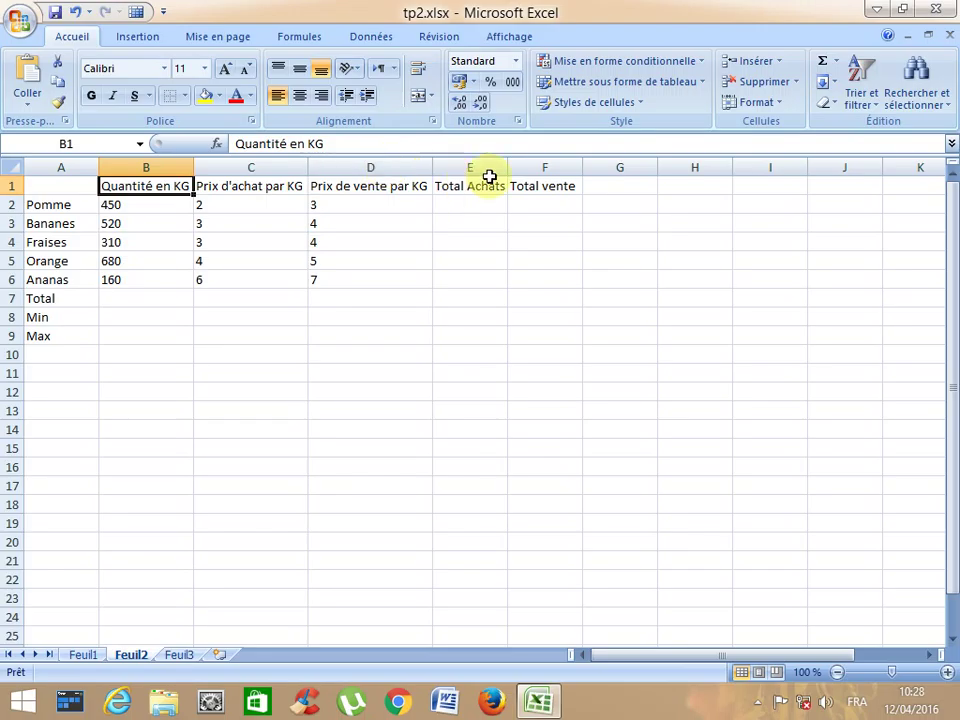
{"action": "left_click_drag", "start_coordinate": [510, 169], "coordinate": [512, 169]}
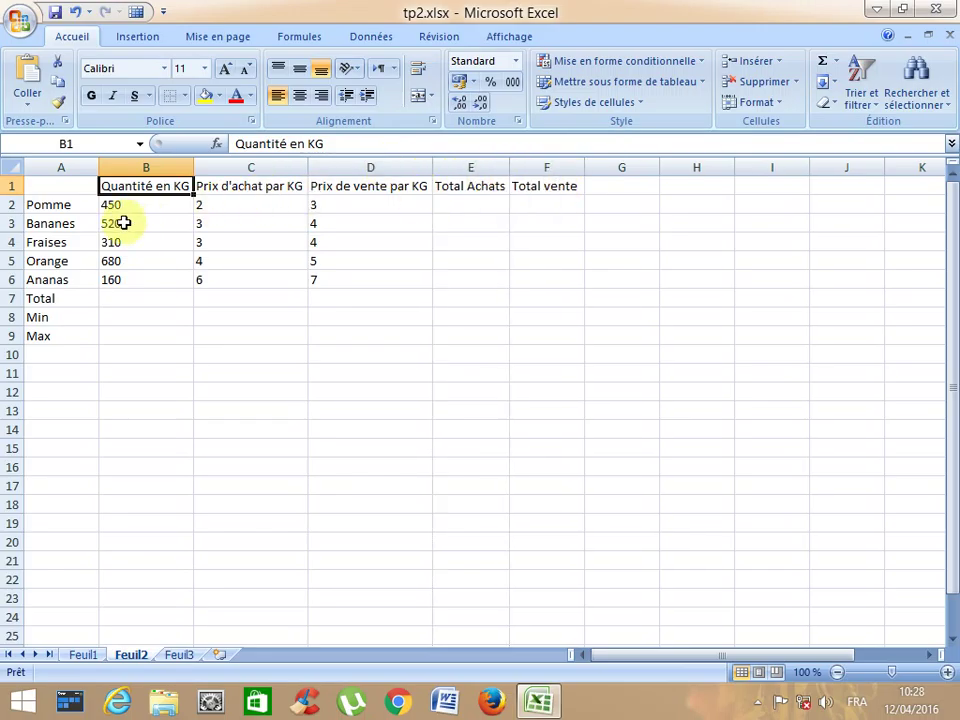
Apply all borders (Toutes les bordures) to table A1:F9 and centre its contents horizontally
{"action": "left_click_drag", "start_coordinate": [90, 189], "coordinate": [528, 338]}
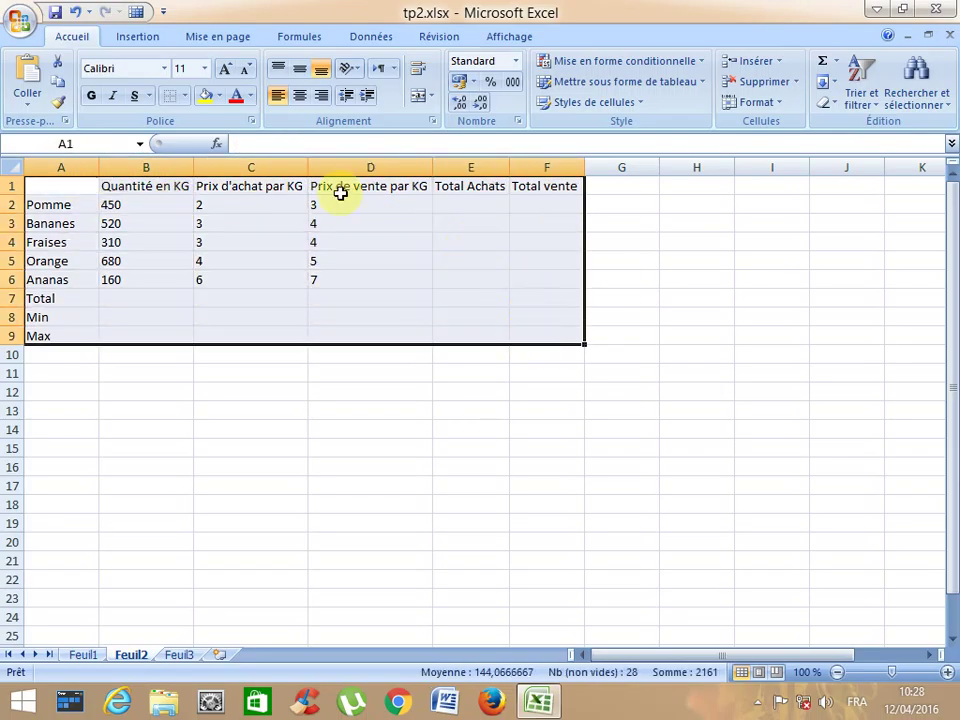
{"action": "left_click", "coordinate": [185, 95]}
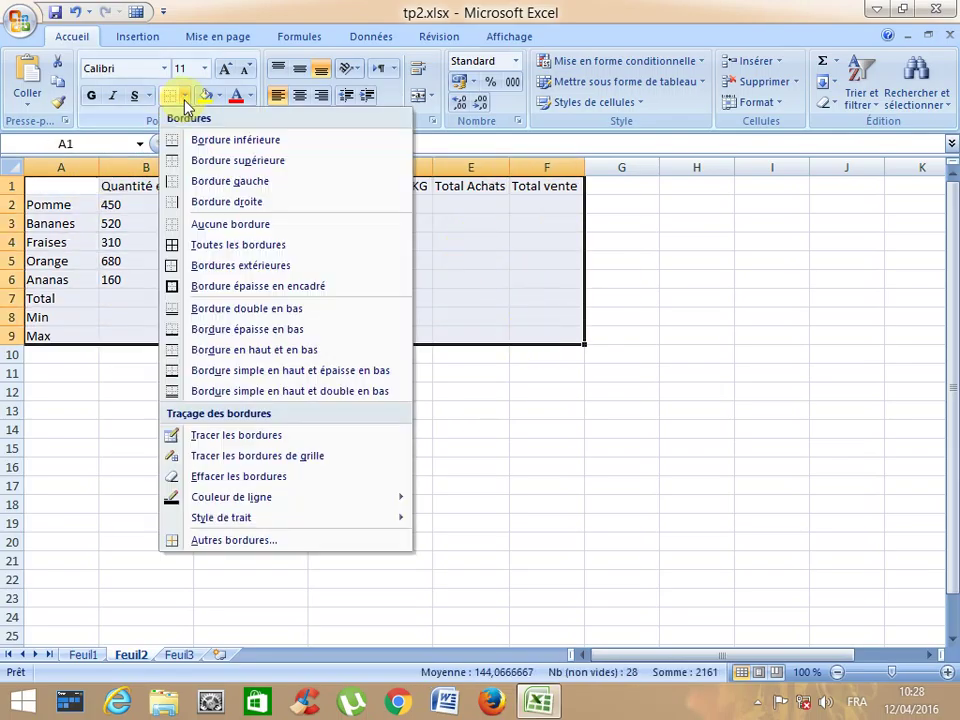
{"action": "left_click", "coordinate": [222, 244]}
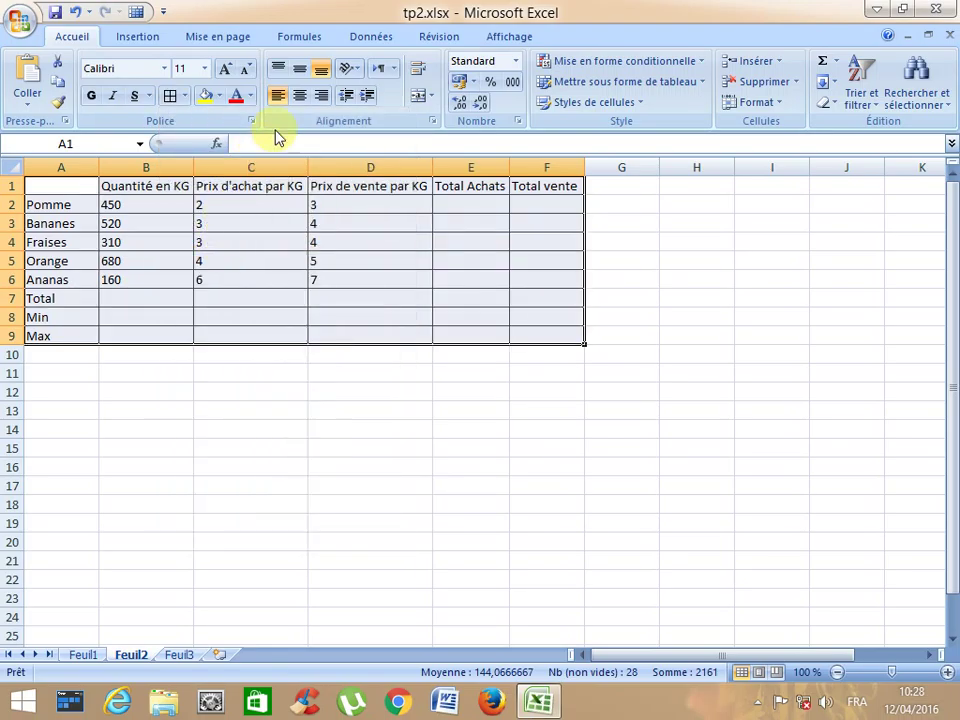
{"action": "left_click", "coordinate": [300, 97]}
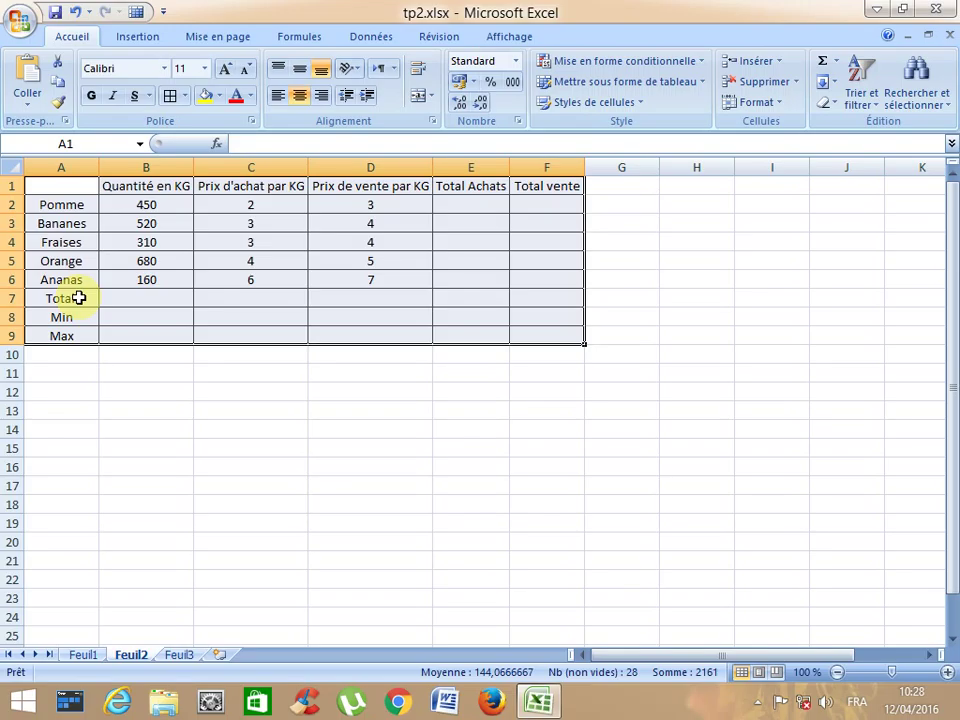
Merge and centre the Total, Min and Max labels across columns A to D in rows 7, 8 and 9
{"action": "left_click_drag", "start_coordinate": [85, 299], "coordinate": [338, 301]}
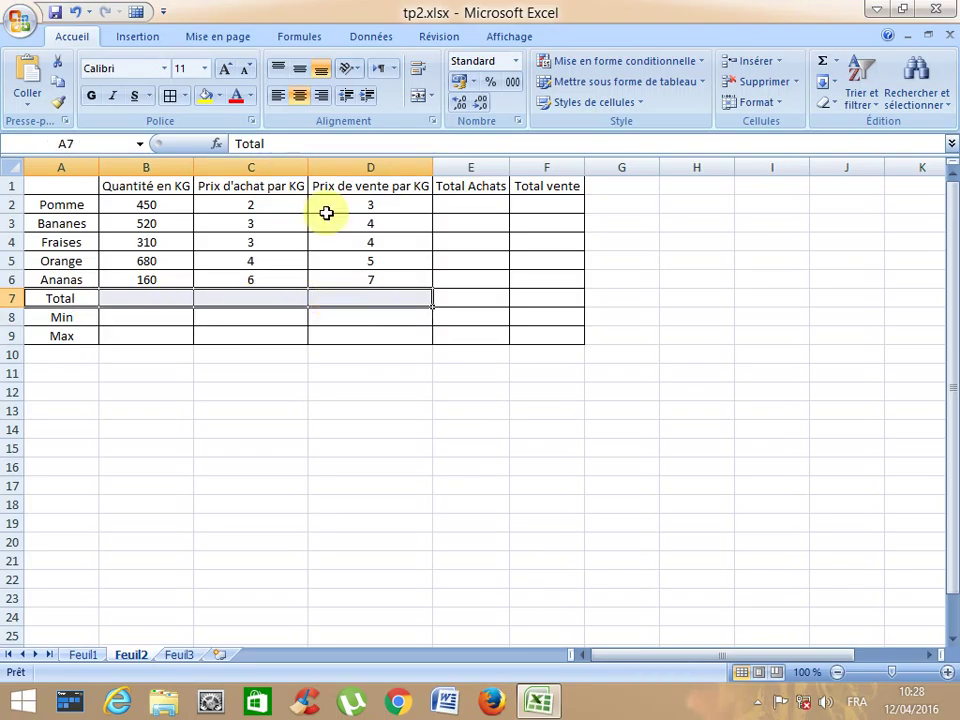
{"action": "left_click", "coordinate": [418, 96]}
{"action": "left_click_drag", "start_coordinate": [71, 317], "coordinate": [315, 317]}
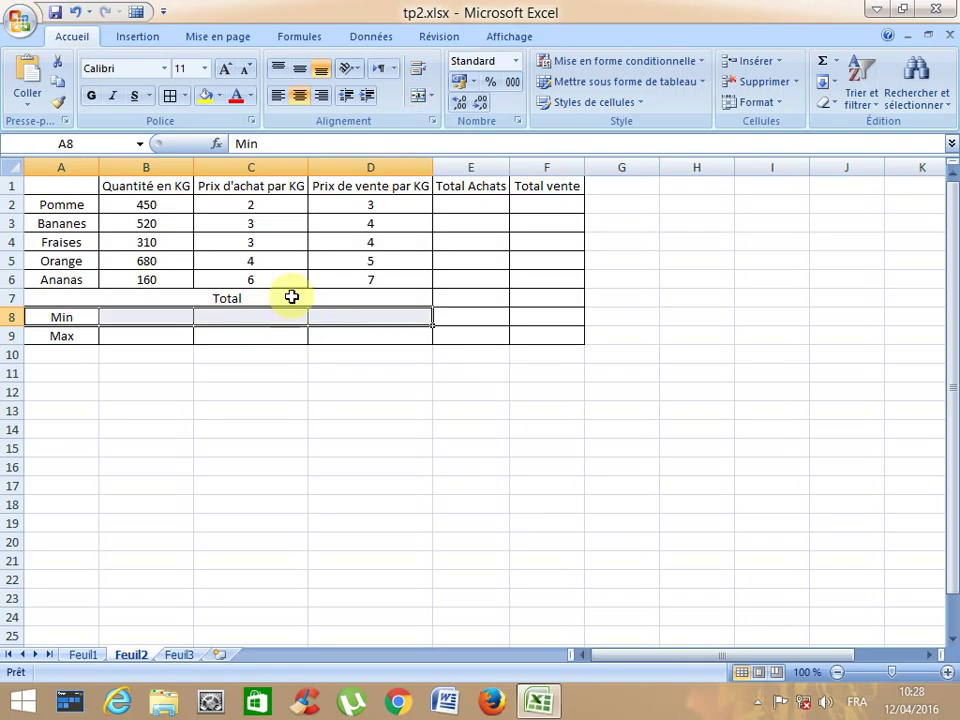
{"action": "left_click", "coordinate": [418, 96]}
{"action": "left_click_drag", "start_coordinate": [88, 336], "coordinate": [326, 330]}
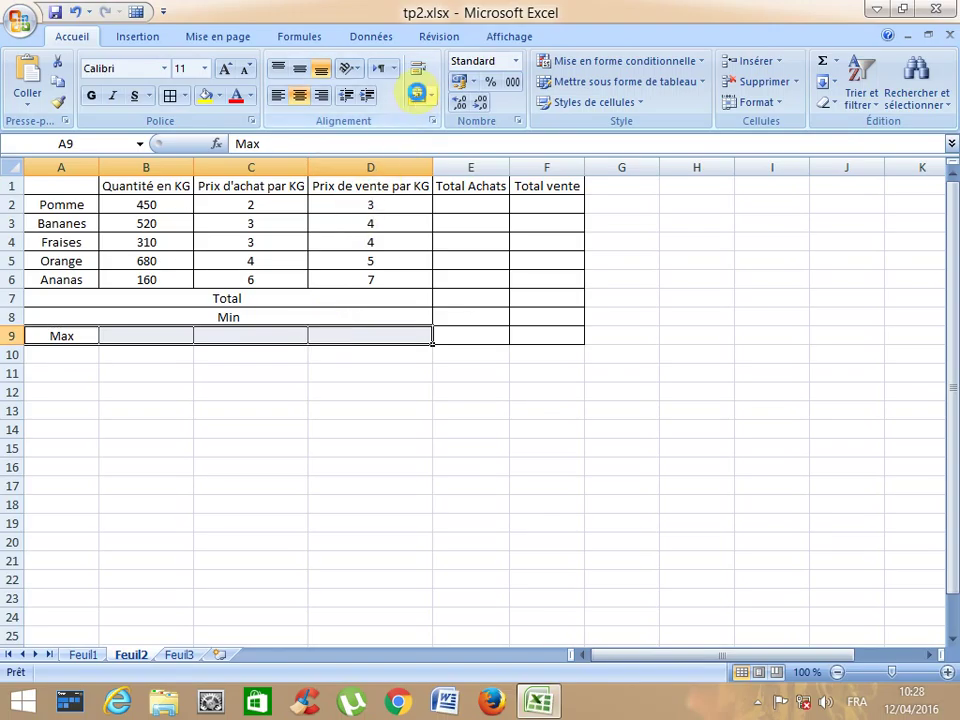
{"action": "left_click", "coordinate": [418, 96]}
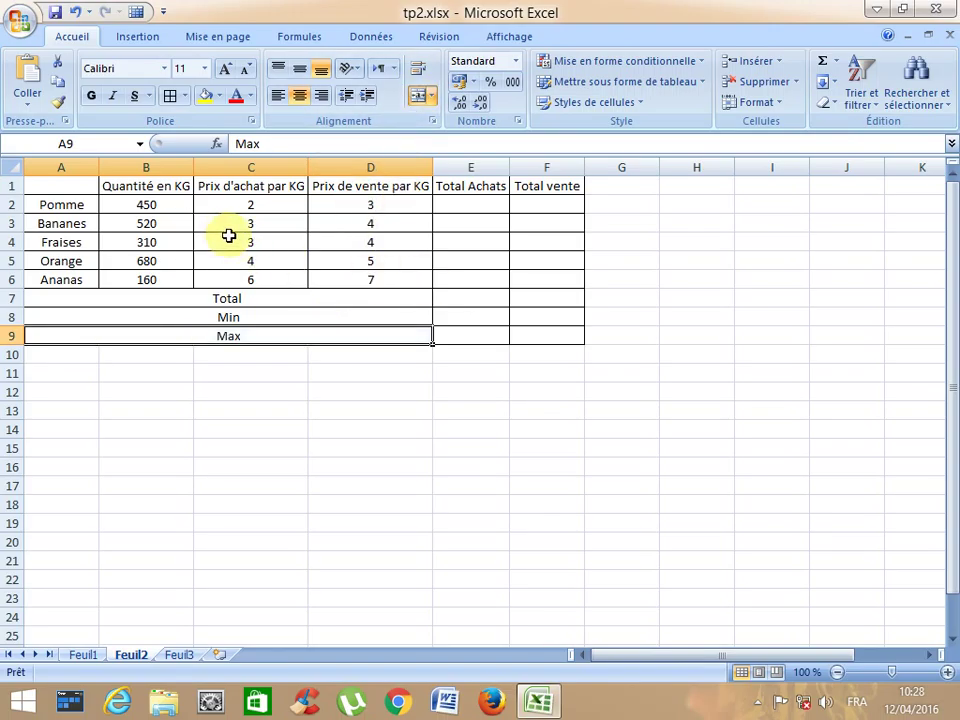
Make row 1 taller and format the headings in B1:F1 as bold and vertically centred
{"action": "left_click_drag", "start_coordinate": [19, 198], "coordinate": [18, 208]}
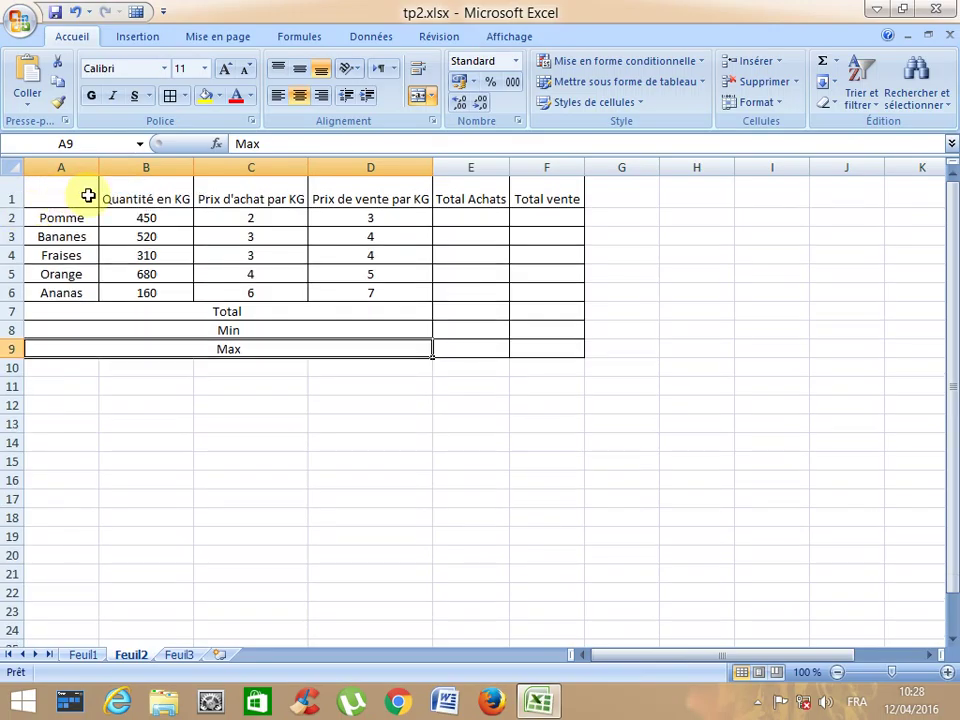
{"action": "left_click_drag", "start_coordinate": [133, 197], "coordinate": [528, 204]}
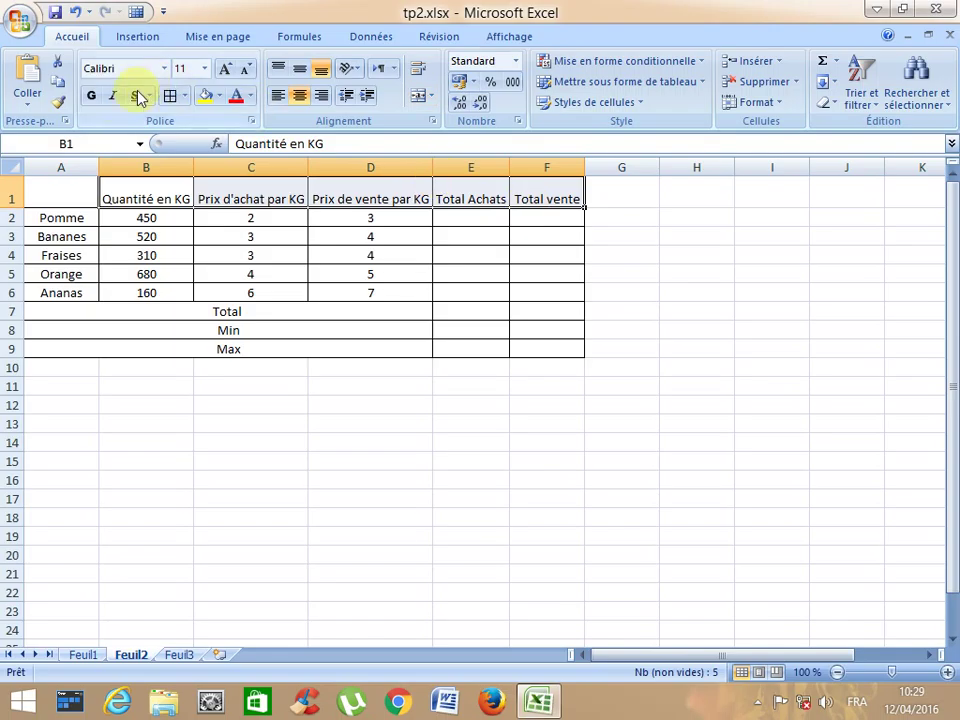
{"action": "left_click", "coordinate": [92, 97]}
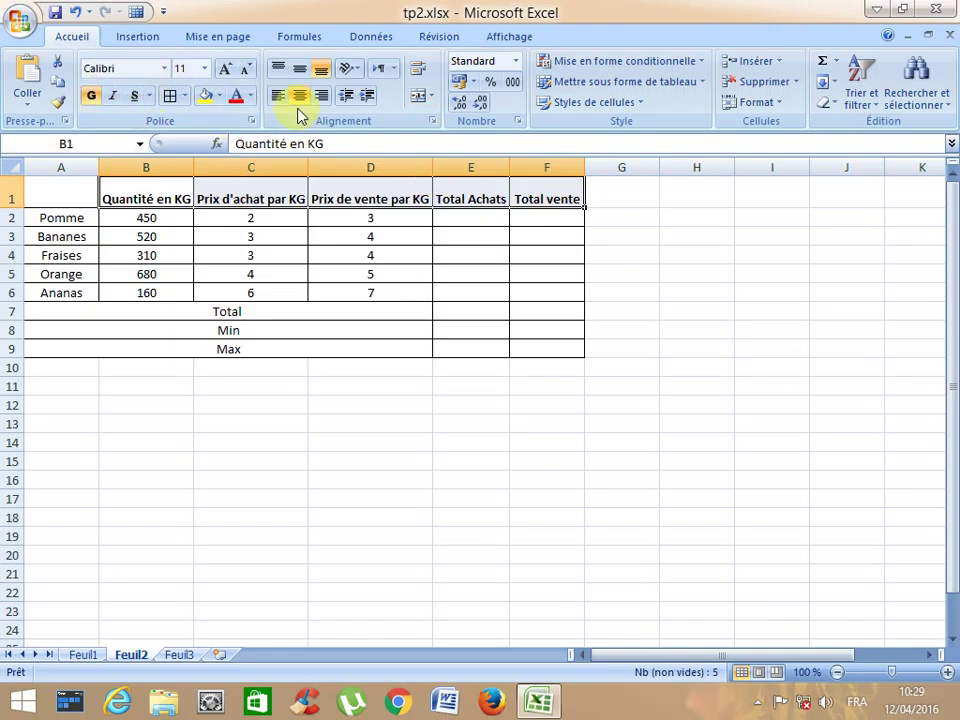
{"action": "left_click", "coordinate": [300, 70]}
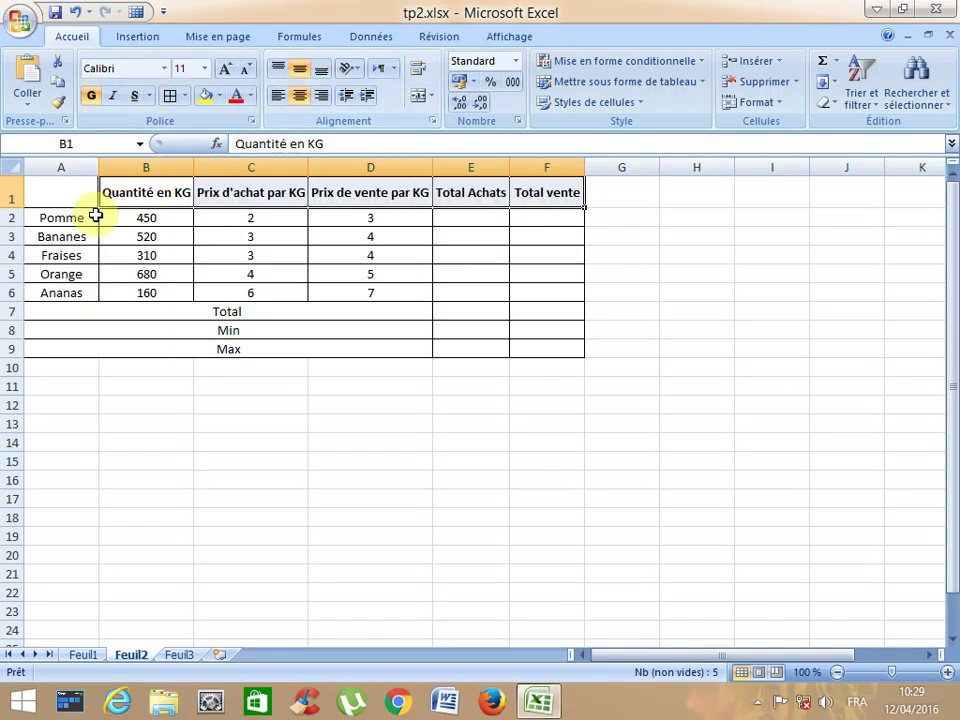
Make the fruit names in A2:A6 and the merged Total, Min and Max labels bold
{"action": "left_click_drag", "start_coordinate": [70, 220], "coordinate": [73, 293]}
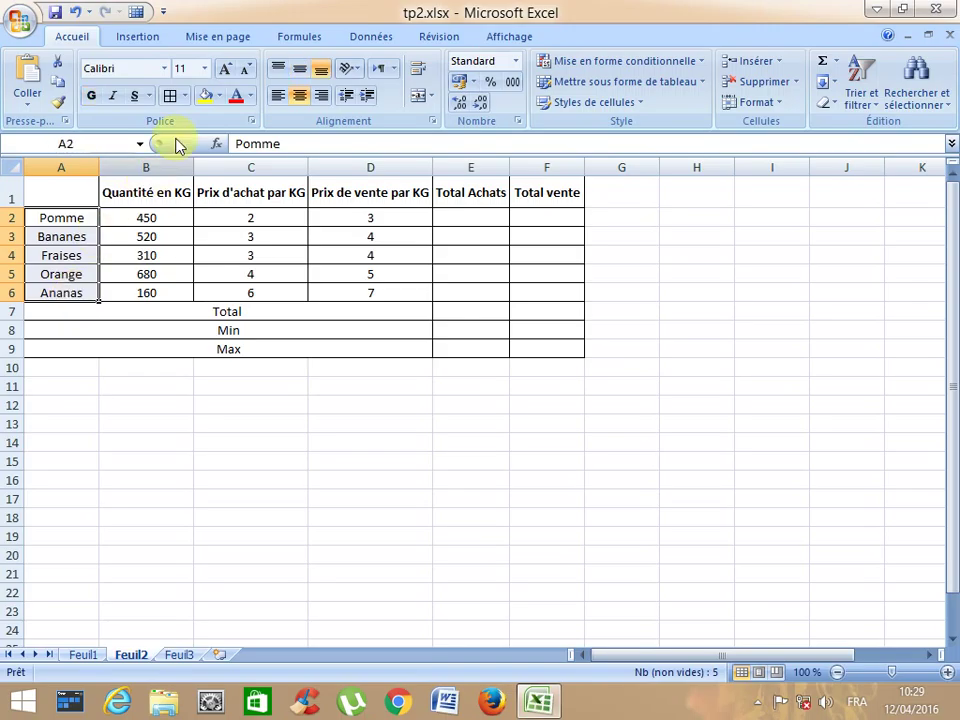
{"action": "left_click", "coordinate": [90, 97]}
{"action": "left_click_drag", "start_coordinate": [210, 313], "coordinate": [201, 350]}
{"action": "left_click", "coordinate": [90, 97]}
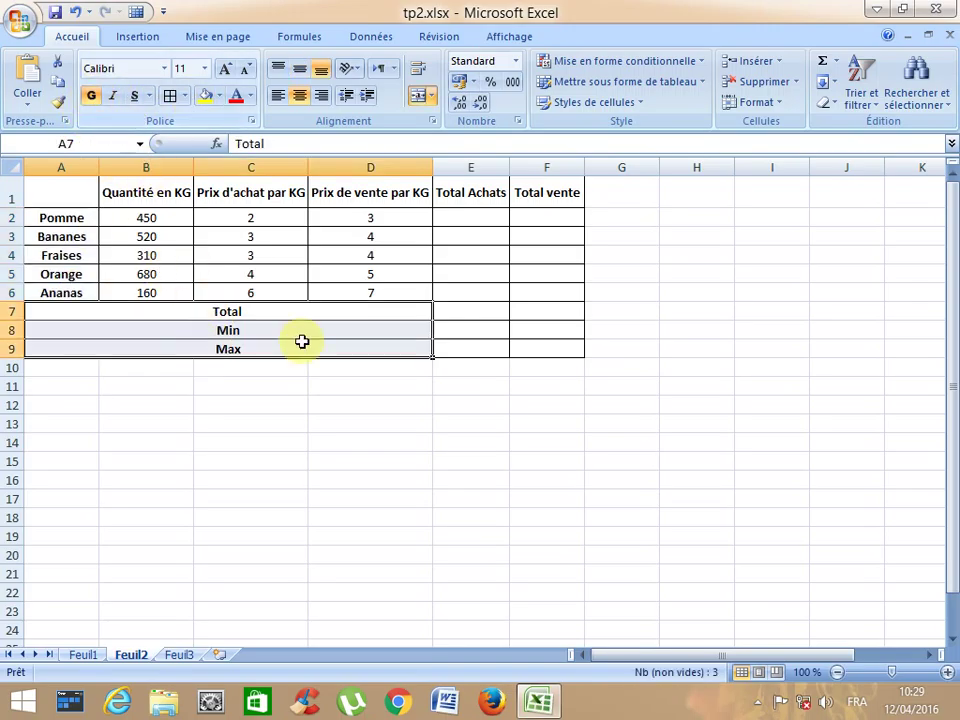
{"action": "left_click", "coordinate": [305, 413]}
{"action": "left_click", "coordinate": [481, 215]}
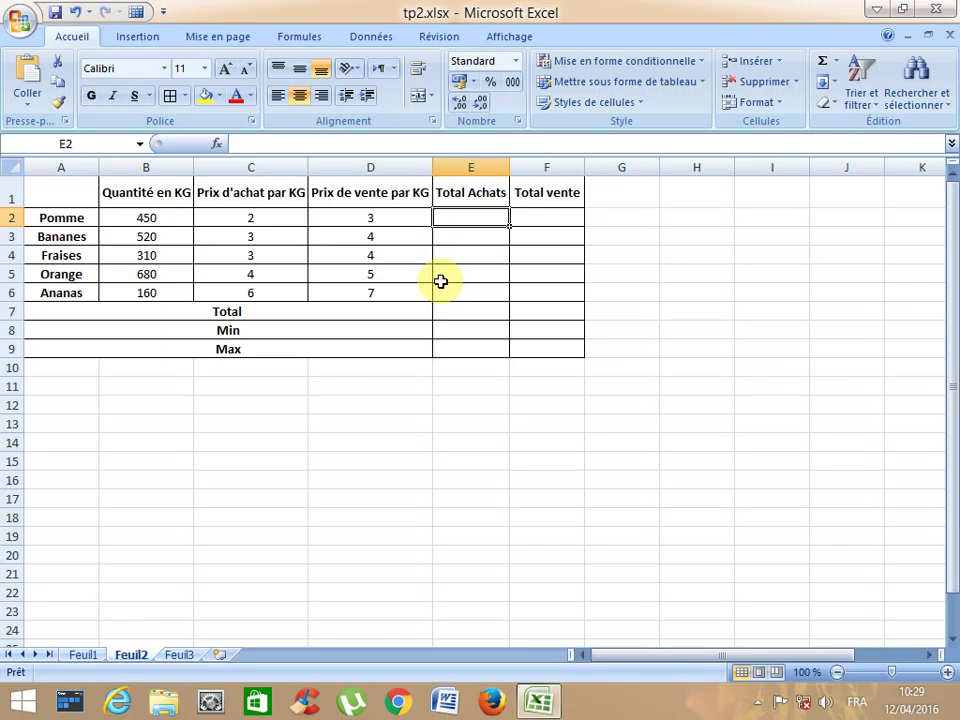
{"action": "left_click", "coordinate": [166, 220]}
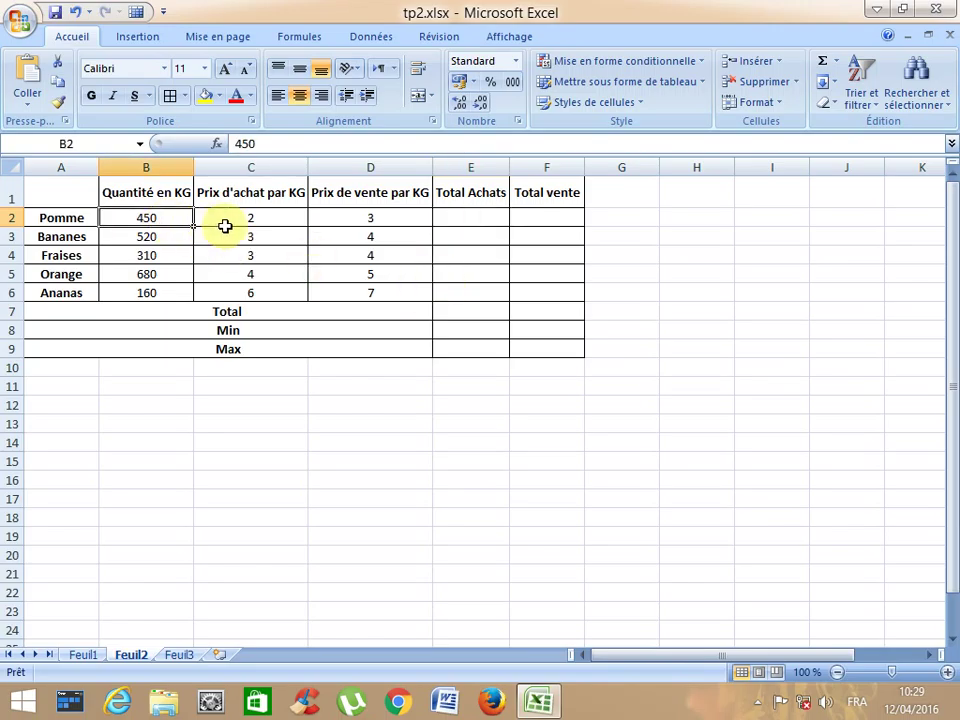
{"action": "left_click_drag", "start_coordinate": [243, 220], "coordinate": [354, 297]}
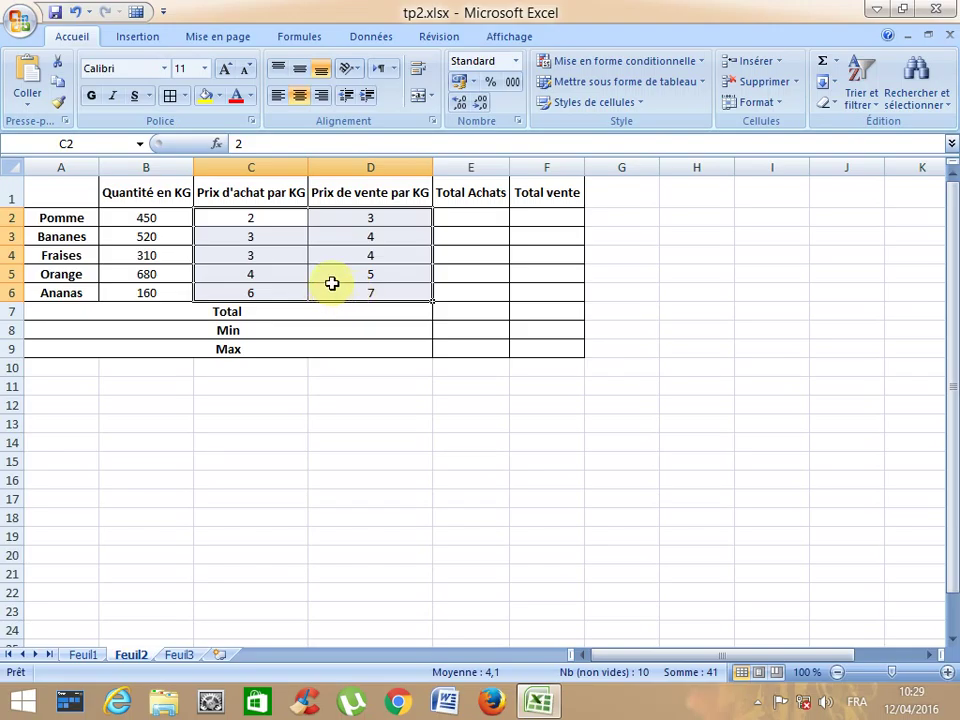
{"action": "left_click", "coordinate": [273, 234]}
Examine the currency symbols offered by the Monétaire number format for the prices in C2:D6
{"action": "left_click_drag", "start_coordinate": [270, 218], "coordinate": [349, 294]}
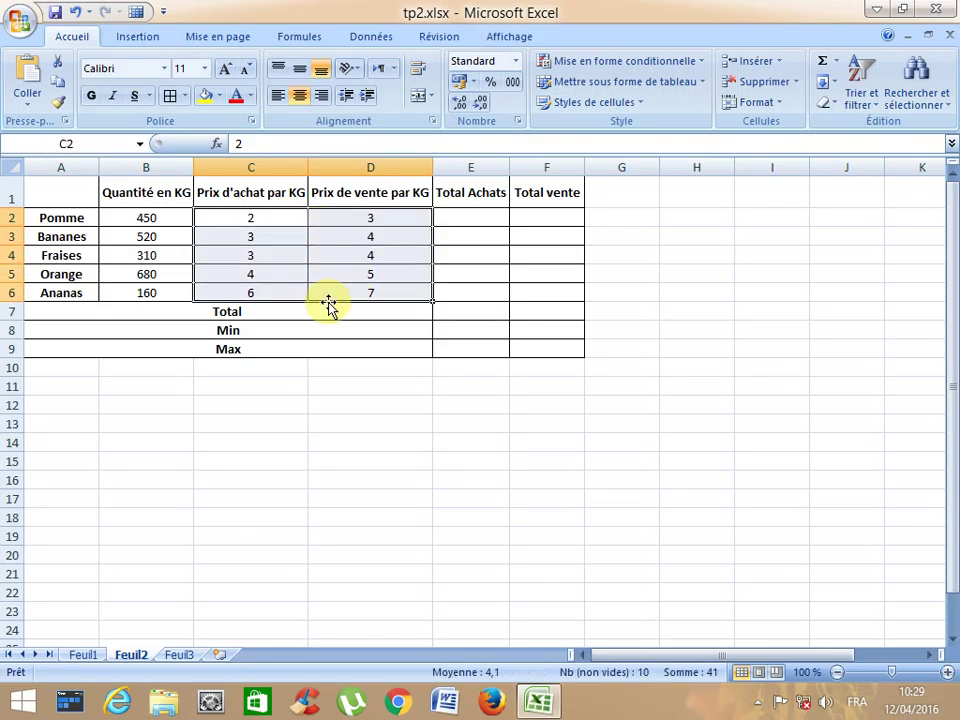
{"action": "left_click", "coordinate": [517, 124]}
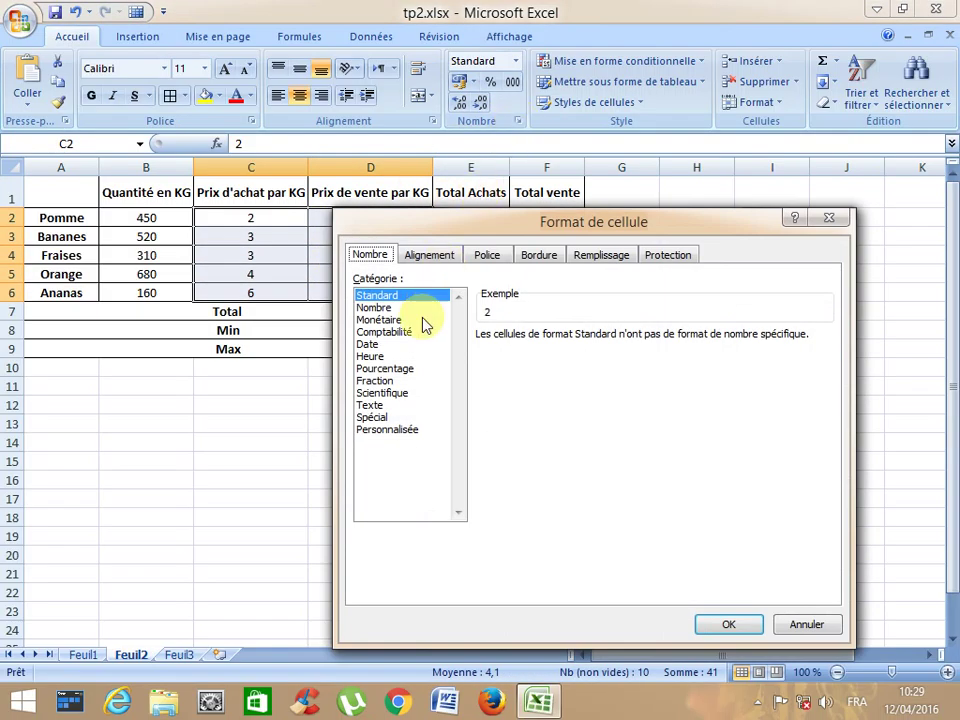
{"action": "left_click", "coordinate": [390, 320]}
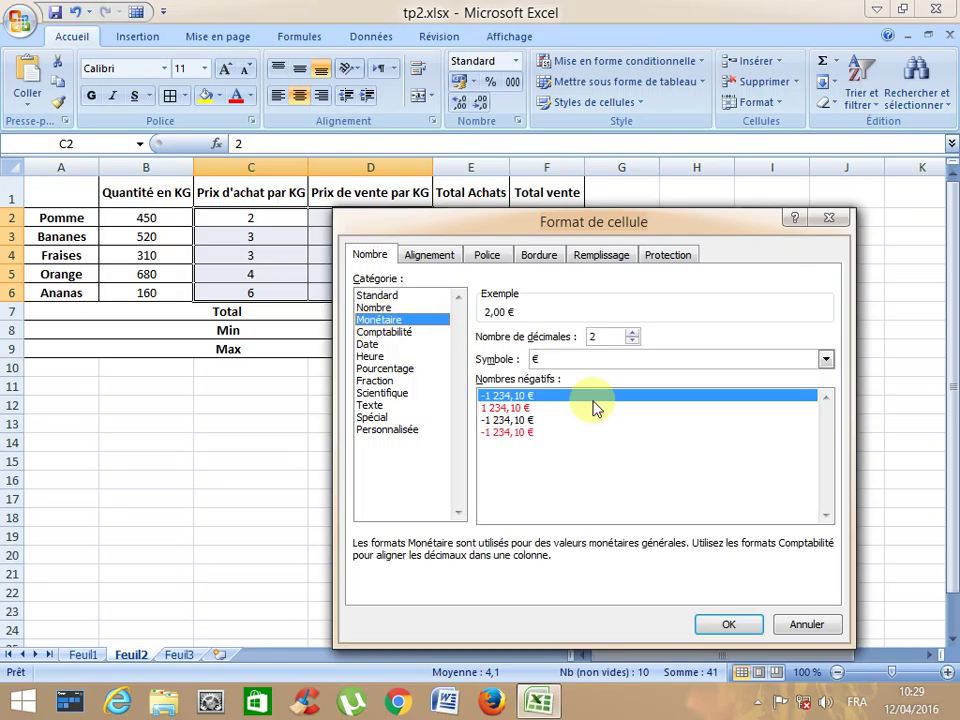
{"action": "left_click", "coordinate": [825, 359]}
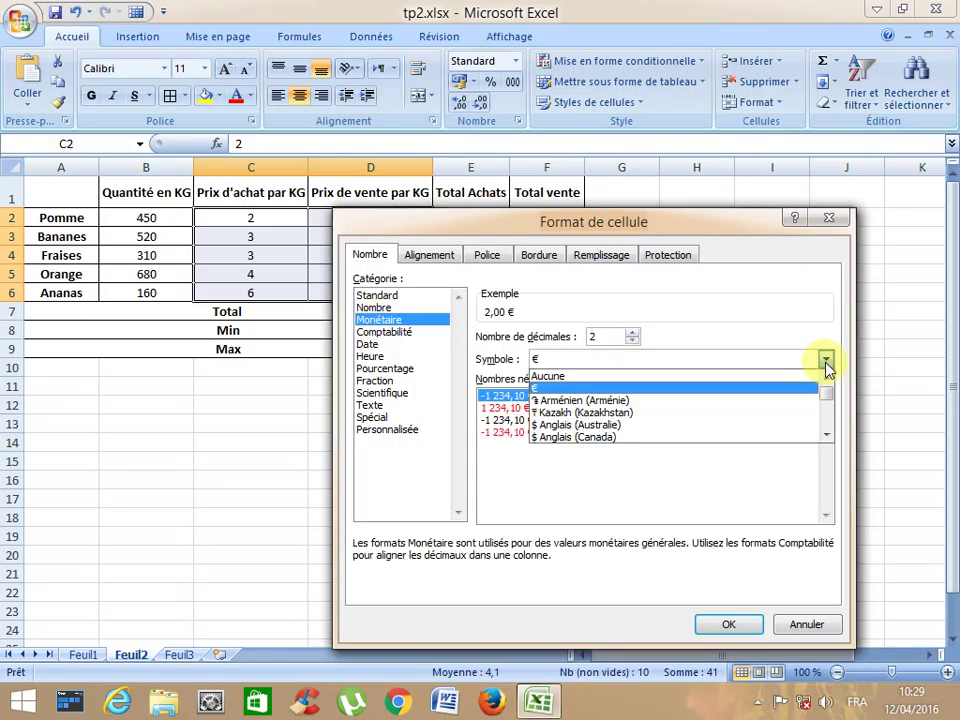
{"action": "left_click", "coordinate": [828, 436]}
{"action": "left_click", "coordinate": [828, 436]}
{"action": "left_click", "coordinate": [828, 436]}
{"action": "left_click_drag", "start_coordinate": [828, 436], "coordinate": [825, 381]}
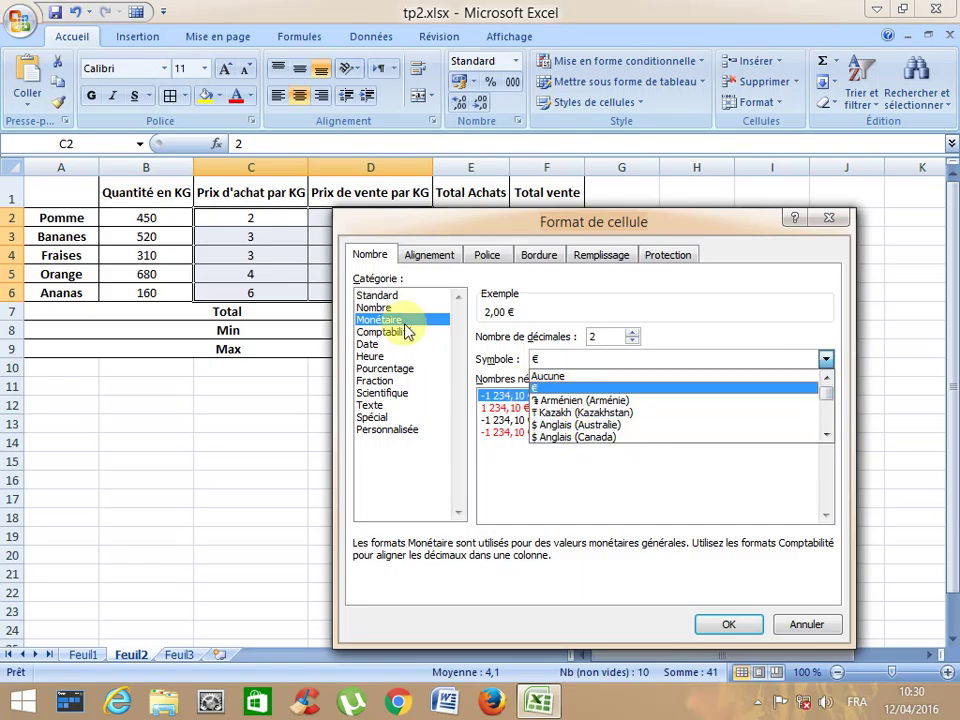
Apply the custom number format 0,00"dh" to the purchase and sale prices in C2:D6
{"action": "left_click", "coordinate": [399, 432]}
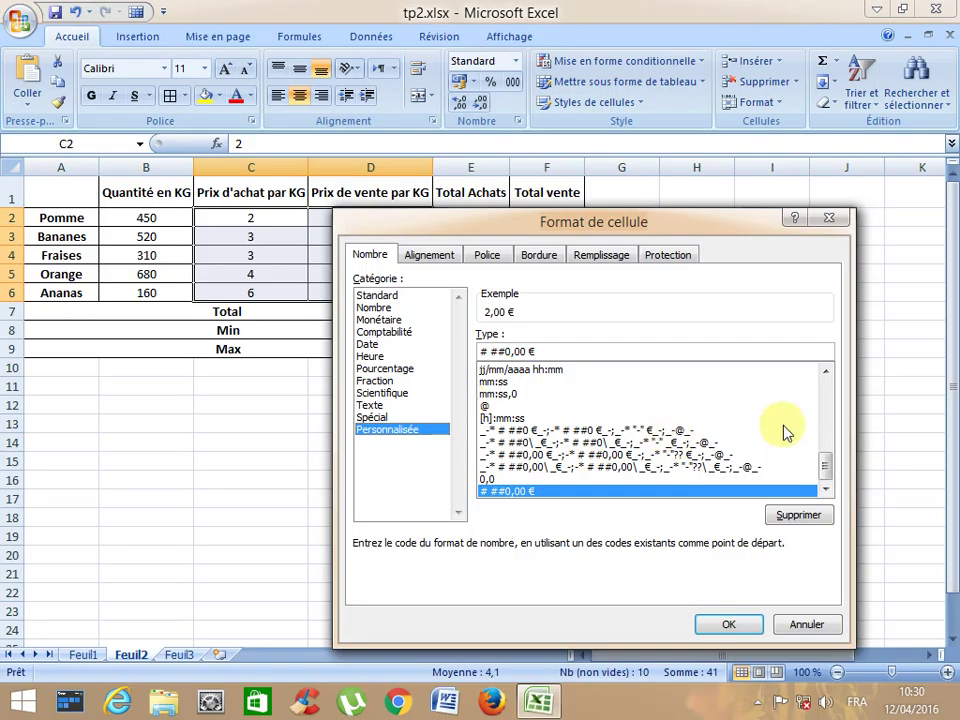
{"action": "left_click_drag", "start_coordinate": [825, 463], "coordinate": [826, 375]}
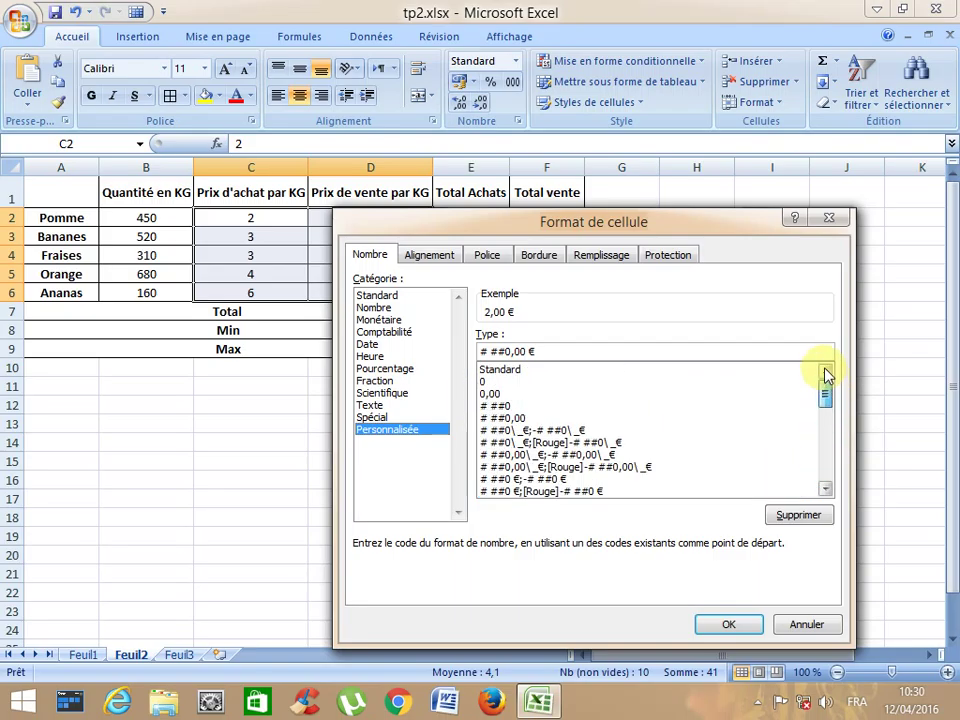
{"action": "left_click", "coordinate": [495, 394]}
{"action": "left_click", "coordinate": [516, 351]}
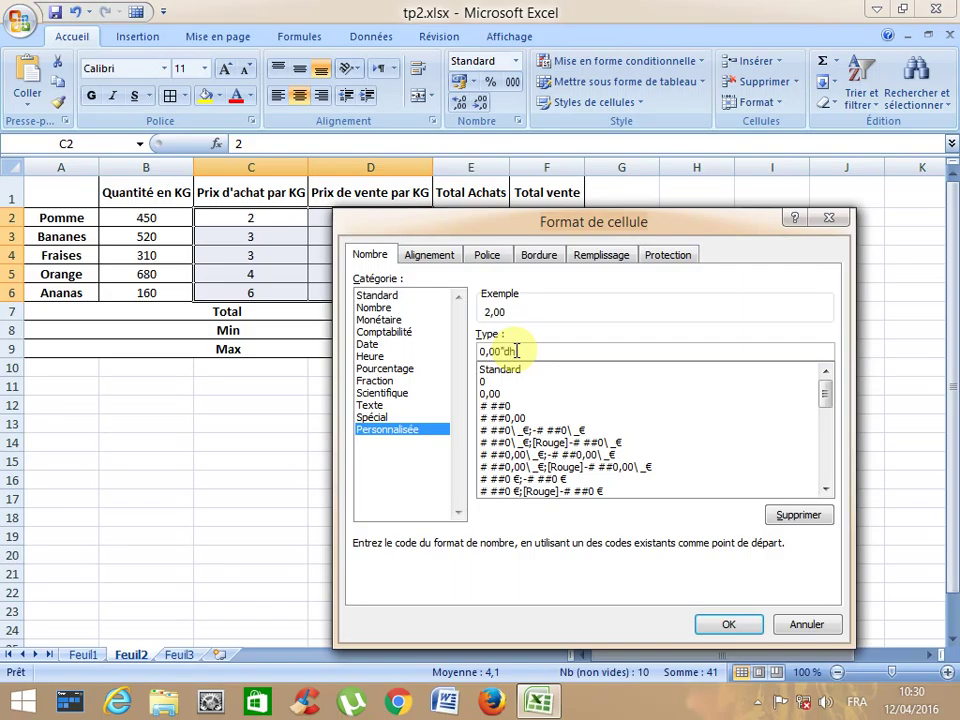
{"action": "type", "text": "dh\""}
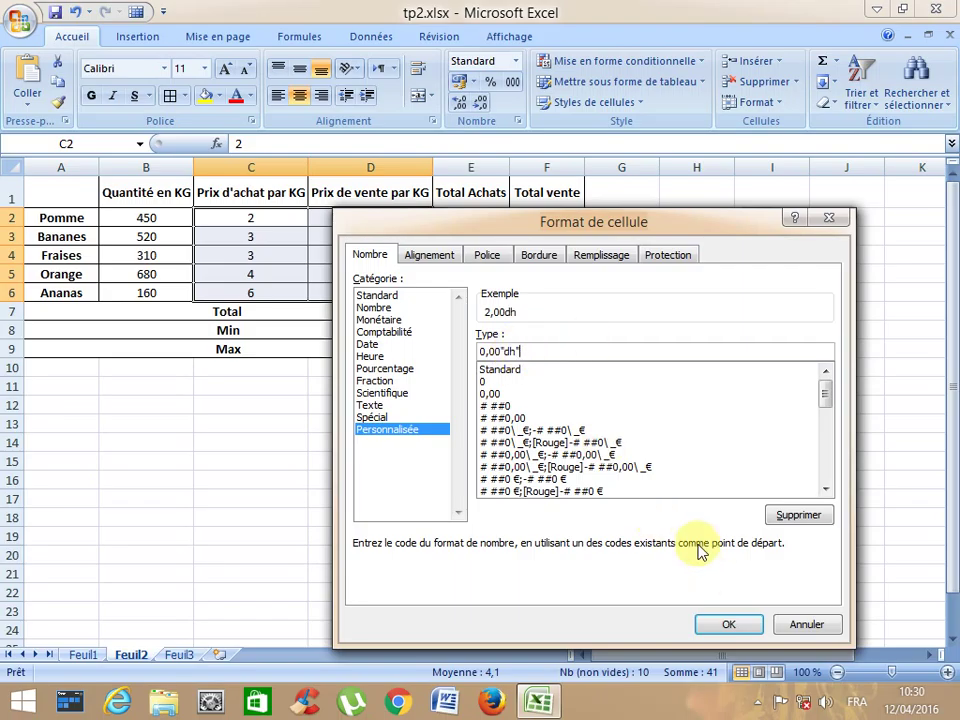
{"action": "left_click", "coordinate": [713, 625]}
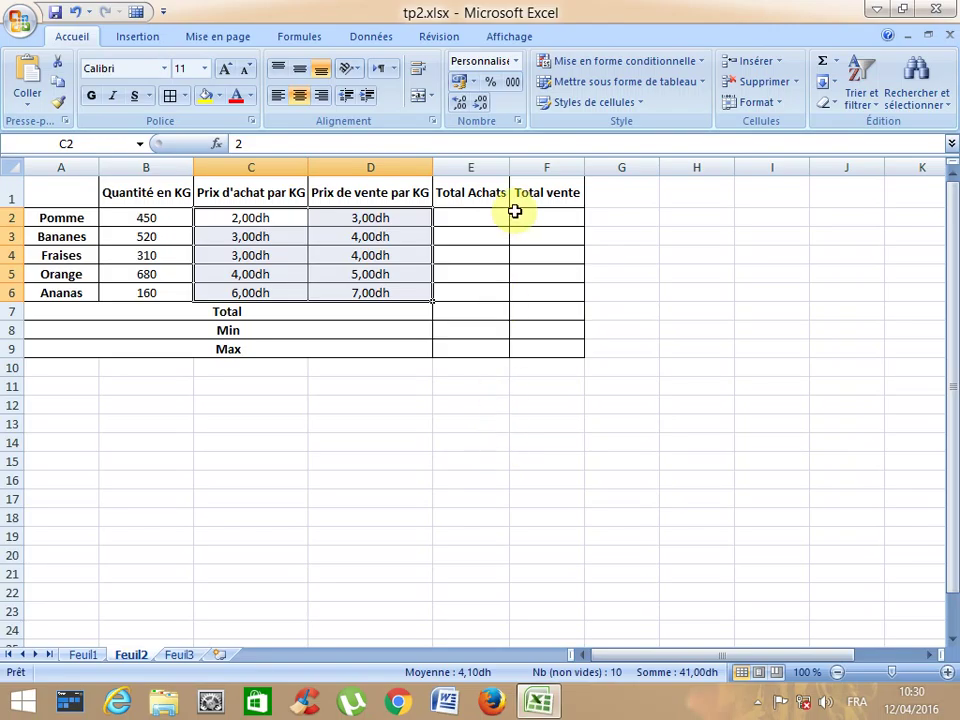
Calculate the Total Achats for Pomme in E2 with the formula =B2*C2
{"action": "left_click", "coordinate": [472, 222]}
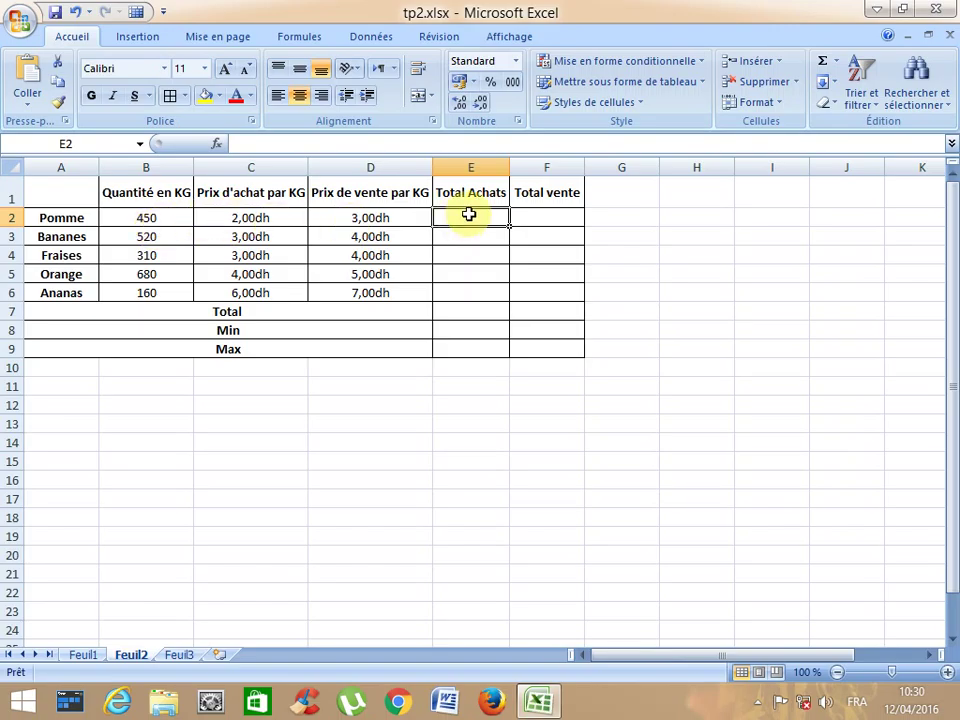
{"action": "type", "text": "="}
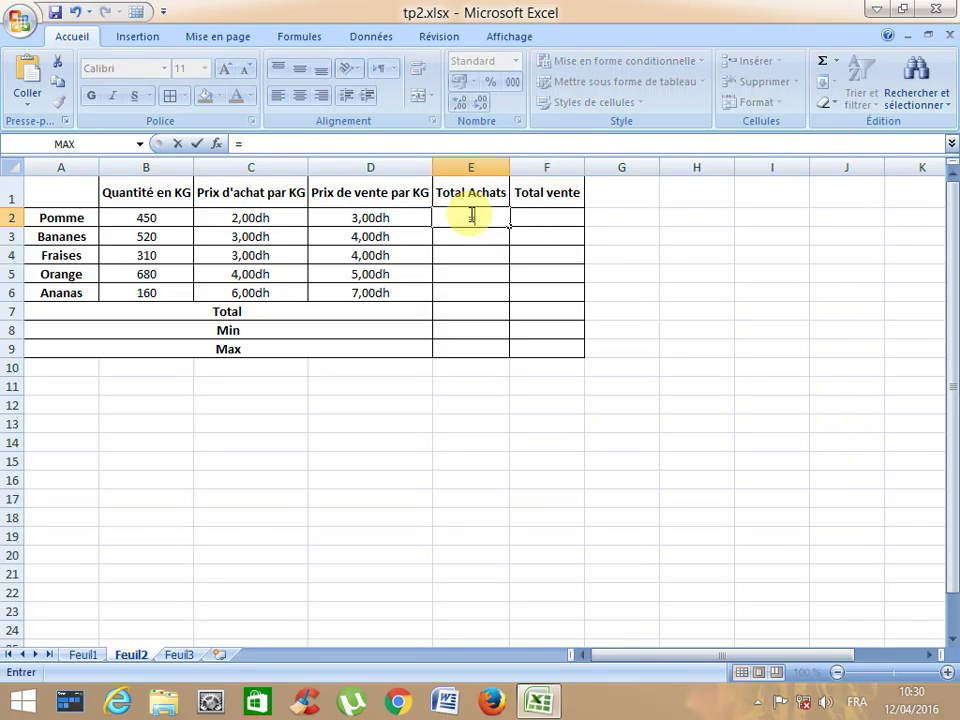
{"action": "left_click", "coordinate": [141, 220]}
{"action": "type", "text": "*"}
{"action": "left_click", "coordinate": [241, 220]}
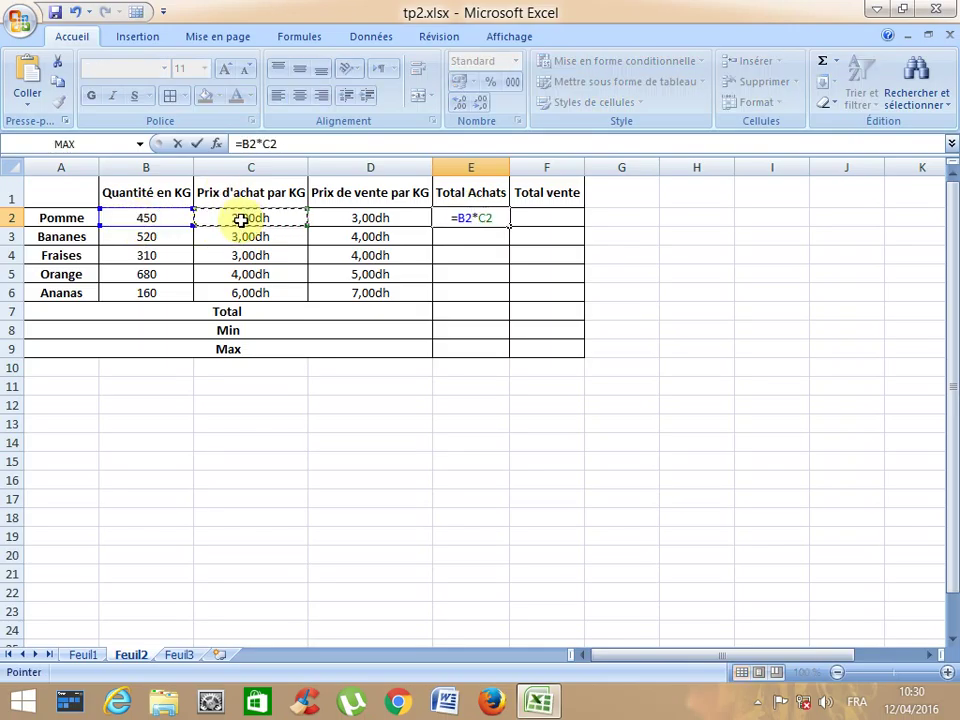
{"action": "key", "text": "Return"}
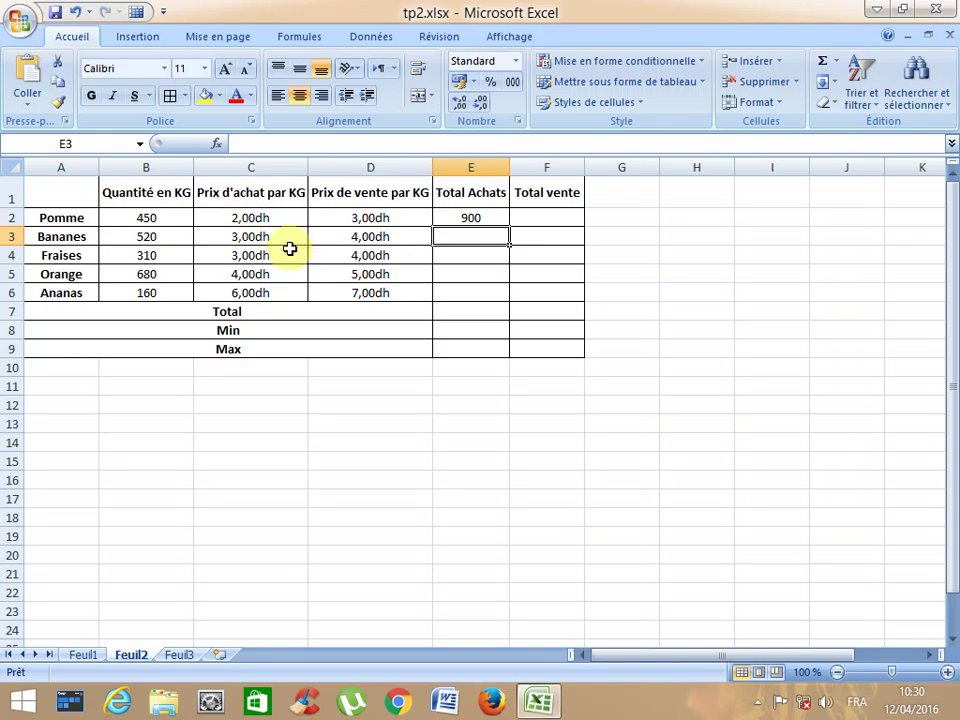
Calculate the Total vente for Pomme in F2 with the formula =D2*B2
{"action": "left_click", "coordinate": [532, 214]}
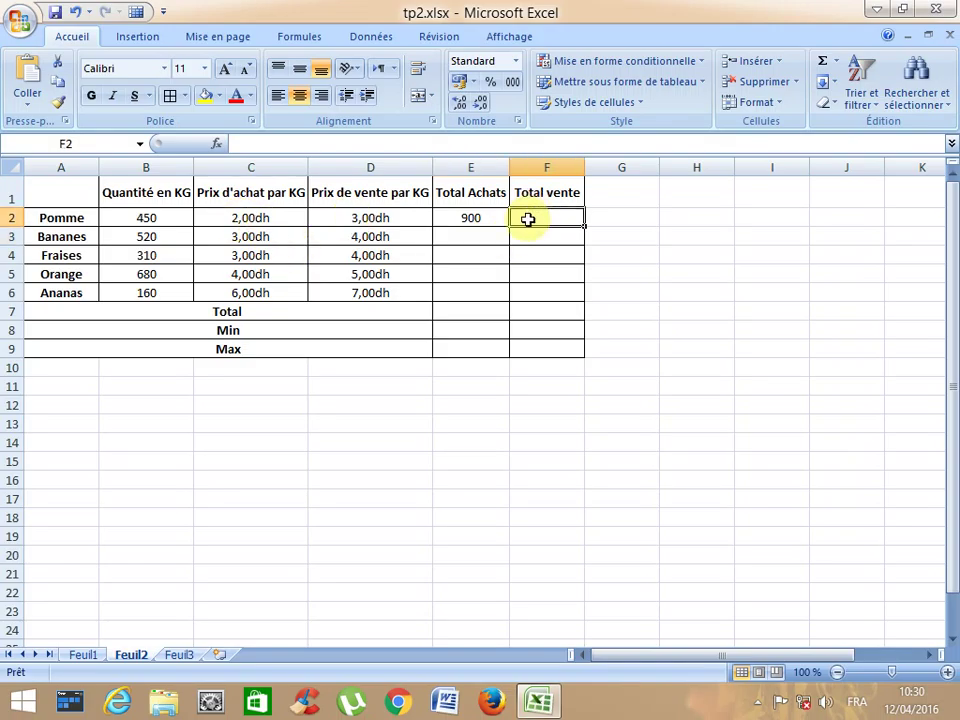
{"action": "type", "text": "="}
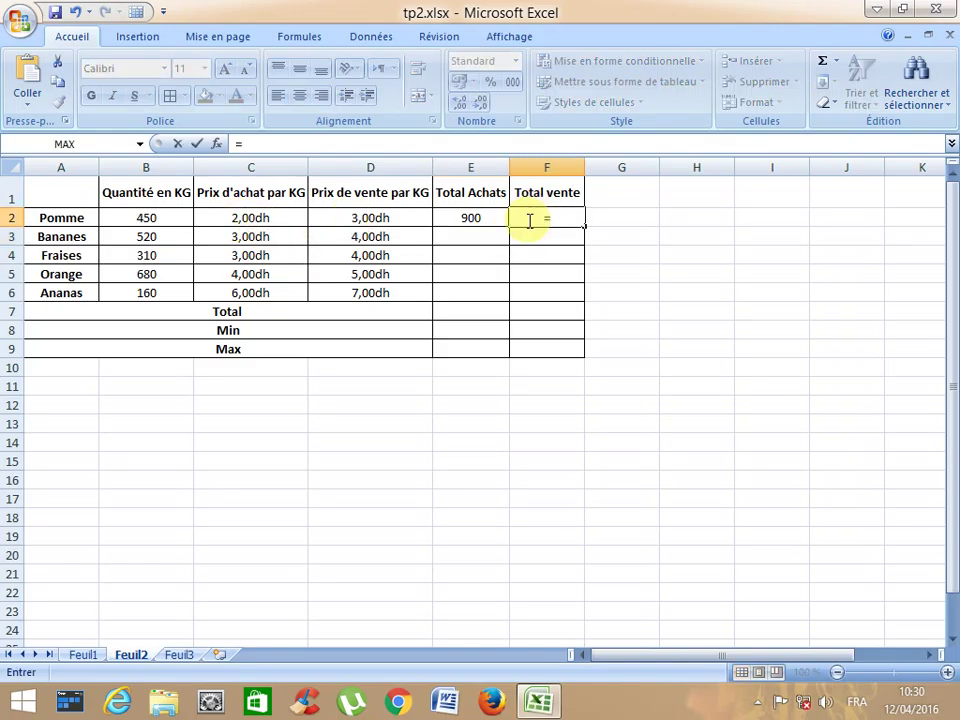
{"action": "left_click", "coordinate": [397, 217]}
{"action": "type", "text": "*"}
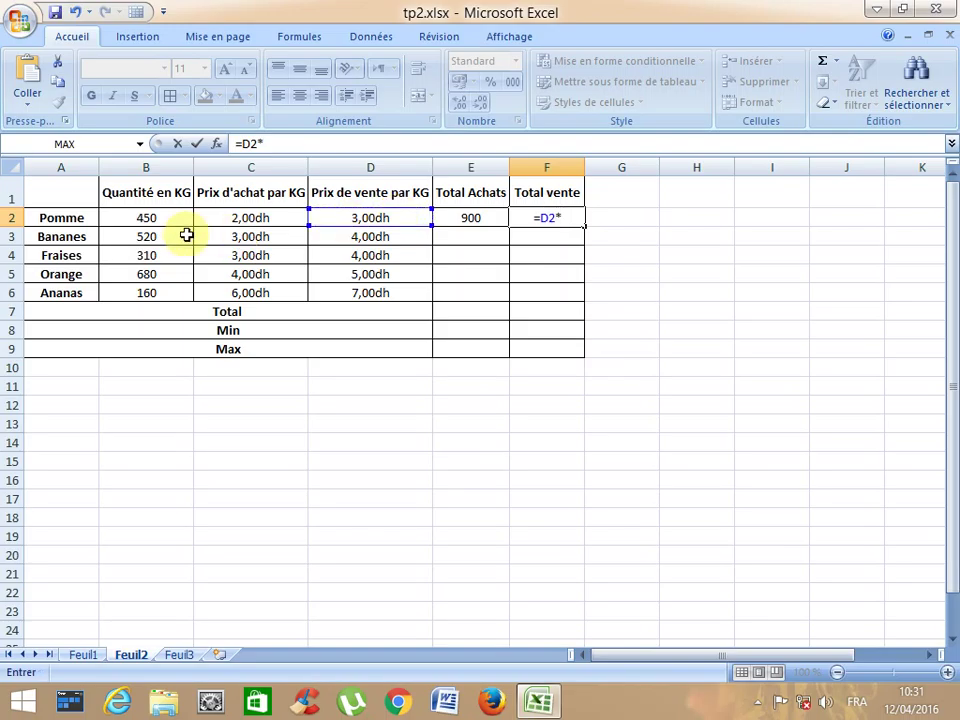
{"action": "left_click", "coordinate": [167, 213]}
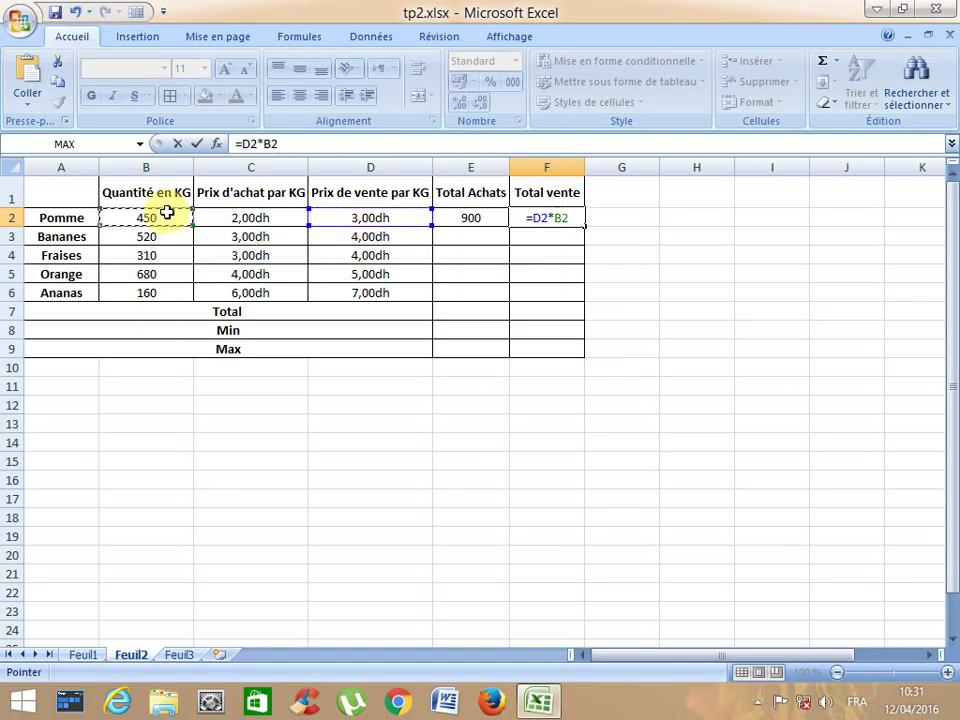
{"action": "key", "text": "Return"}
Fill the Total vente formula from F2 down to F6 and the Total Achats formula from E2 down to E6
{"action": "left_click", "coordinate": [526, 222]}
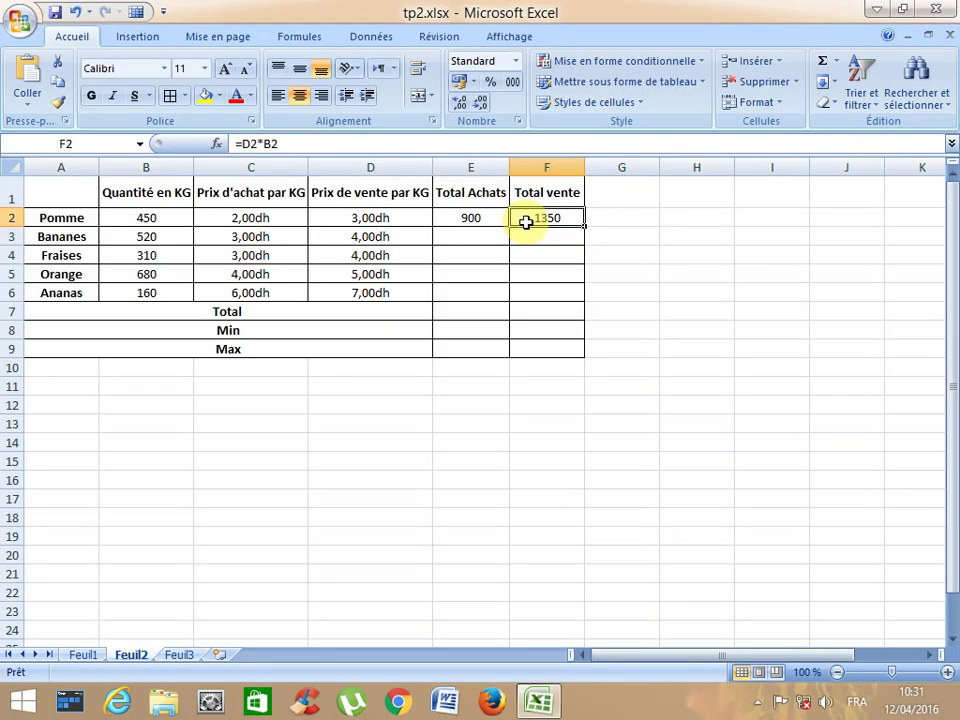
{"action": "left_click_drag", "start_coordinate": [583, 229], "coordinate": [569, 291]}
{"action": "left_click", "coordinate": [488, 217]}
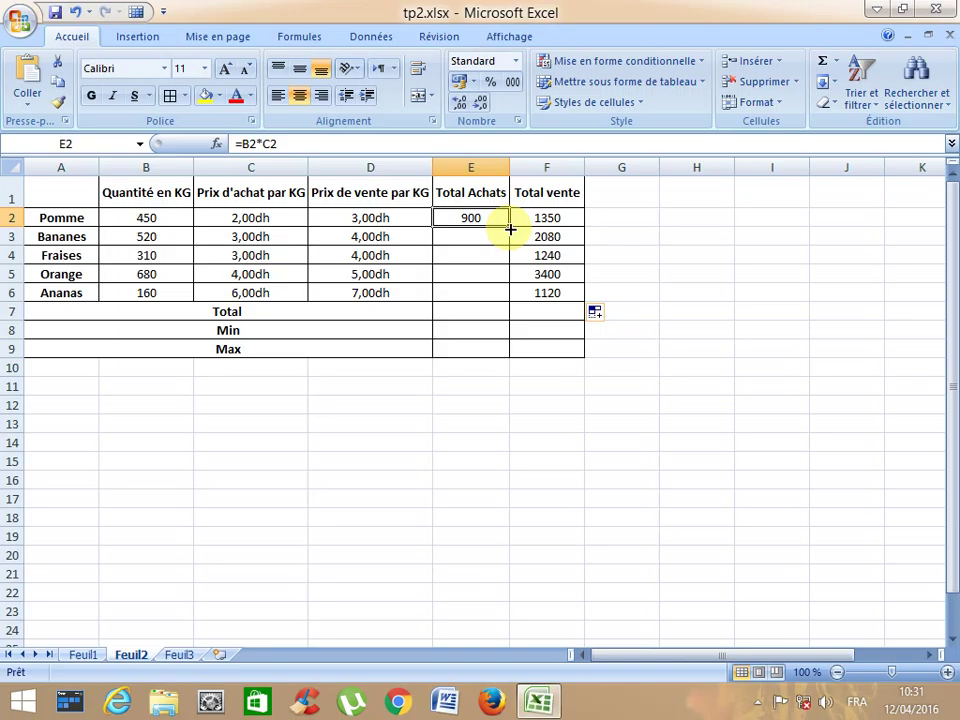
{"action": "left_click_drag", "start_coordinate": [510, 229], "coordinate": [505, 306]}
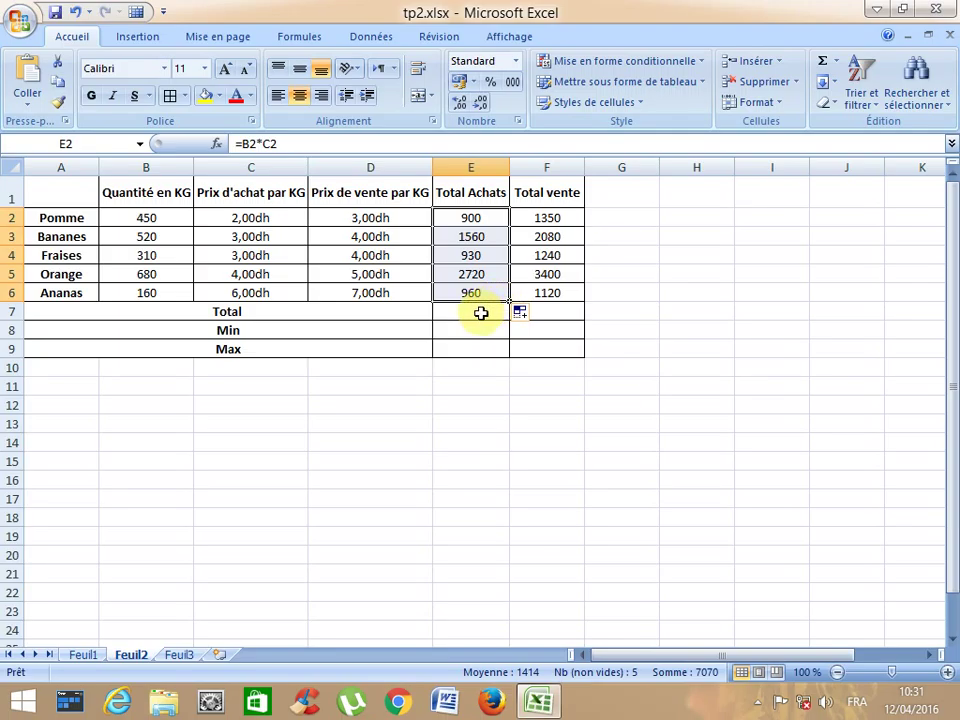
Sum the purchase totals in E7 with =SOMME(E2:E6)
{"action": "left_click", "coordinate": [481, 313]}
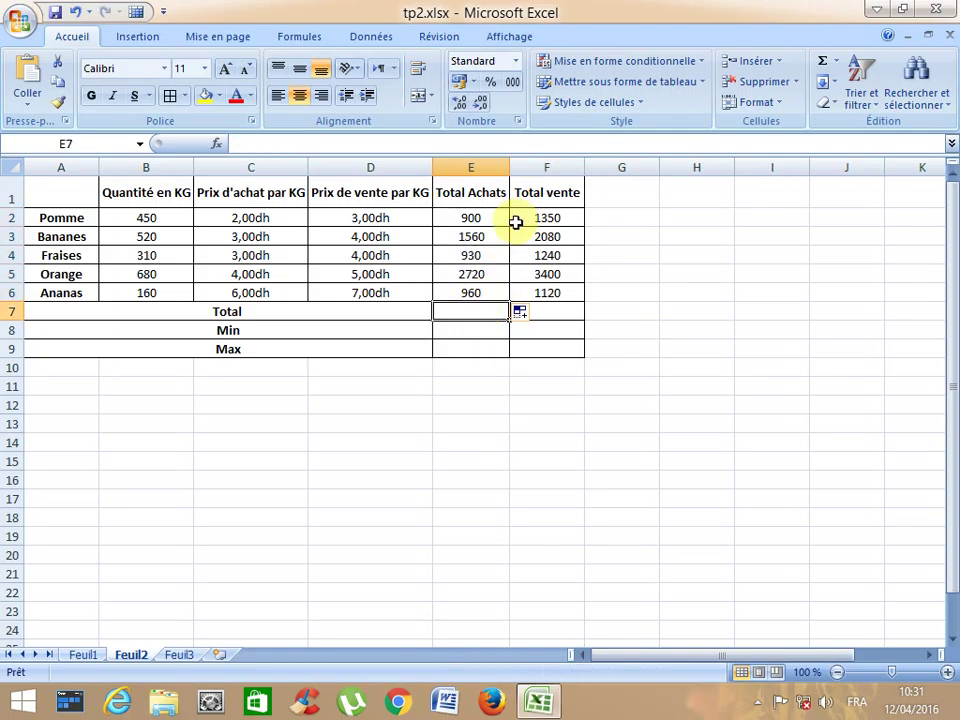
{"action": "left_click", "coordinate": [823, 62]}
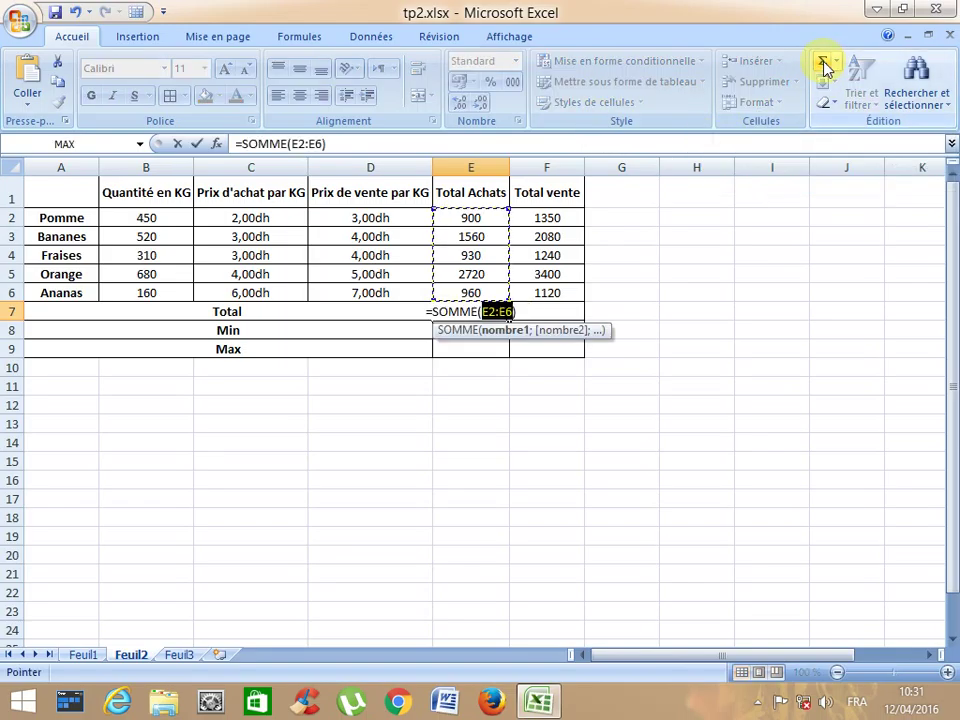
{"action": "key", "text": "Return"}
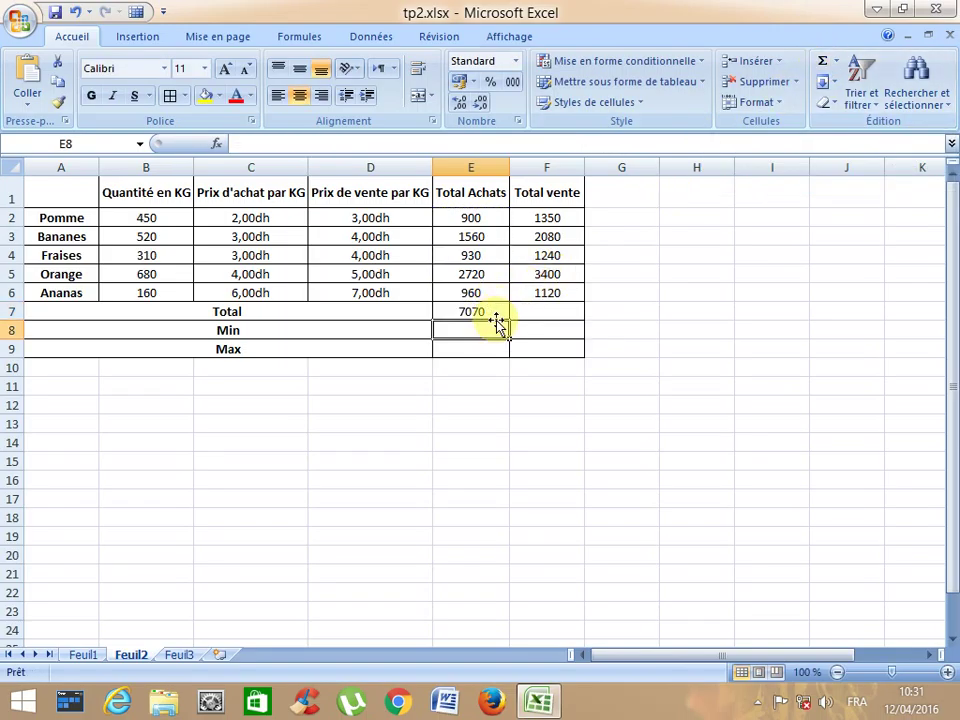
Insert the MIN function in E8 over the fruit purchase totals E2:E6, leaving out the Total row
{"action": "left_click", "coordinate": [836, 63]}
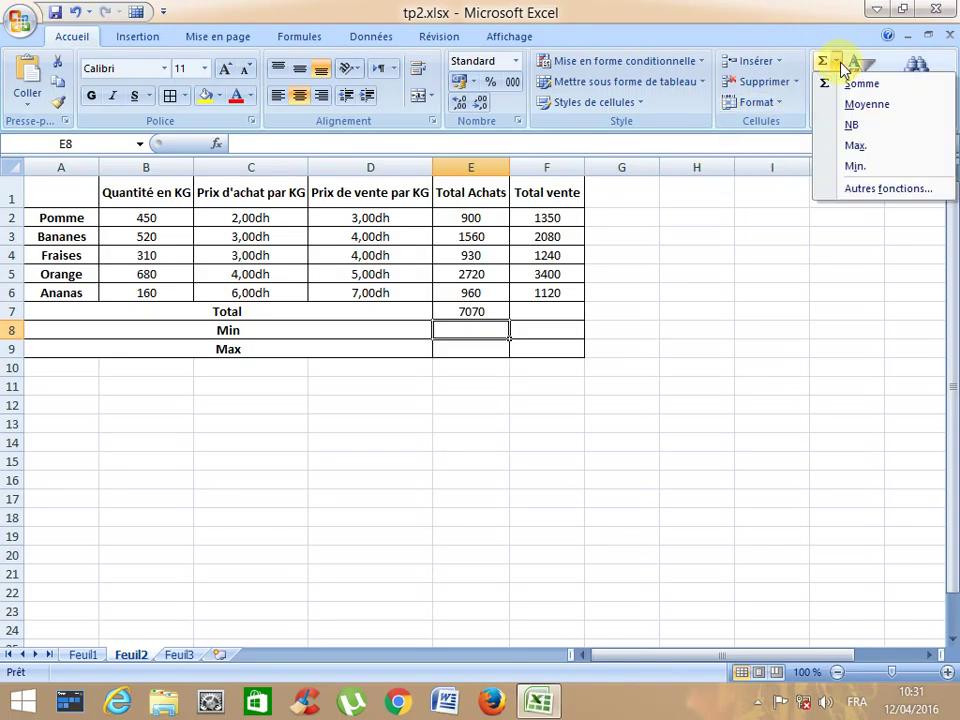
{"action": "left_click", "coordinate": [851, 166]}
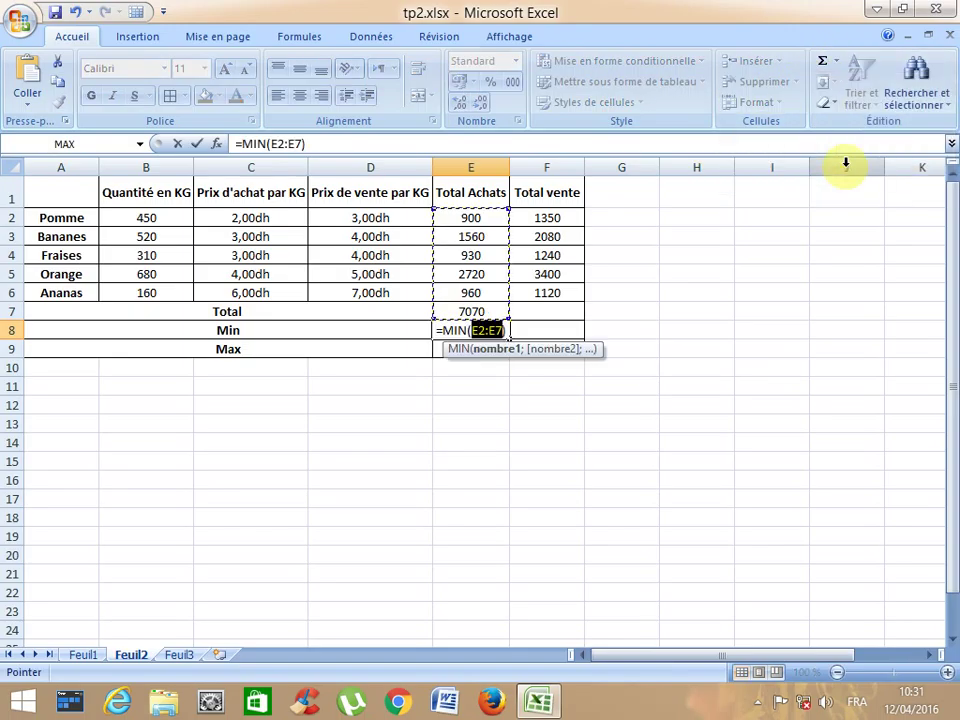
{"action": "left_click_drag", "start_coordinate": [480, 215], "coordinate": [470, 291]}
{"action": "key", "text": "Return"}
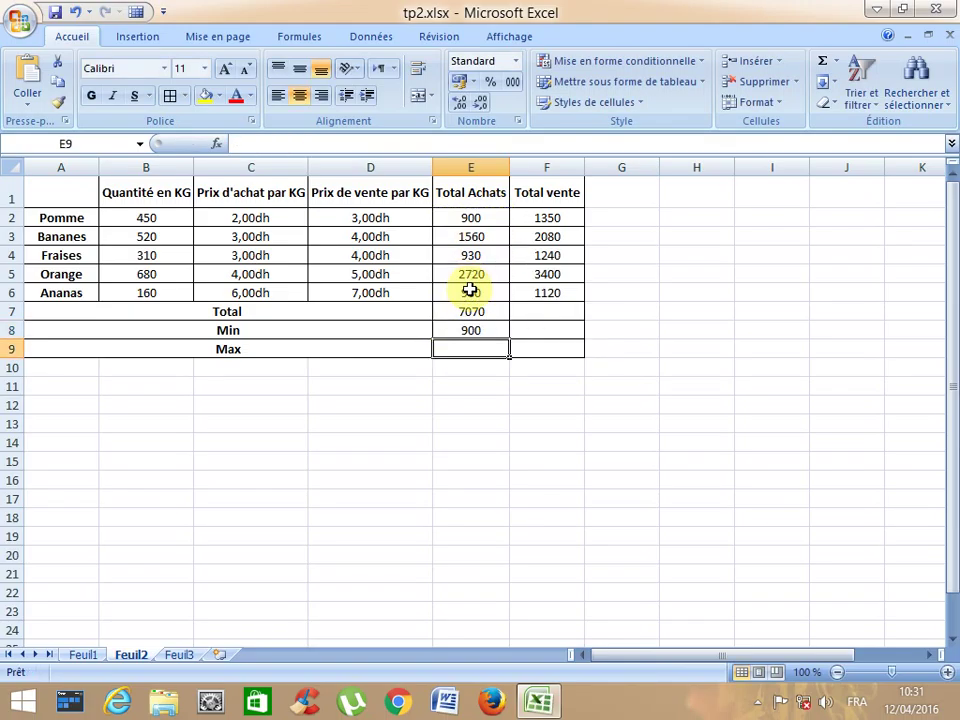
Insert the MAX function in E9 over the fruit purchase totals with =MAX(E2:E6)
{"action": "left_click", "coordinate": [836, 62]}
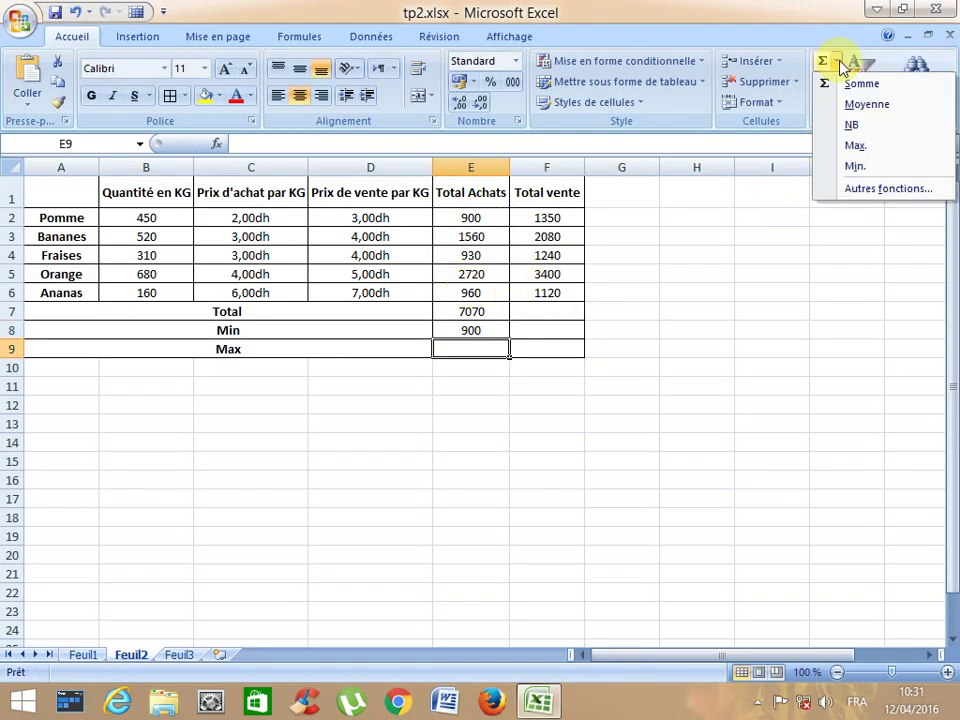
{"action": "left_click", "coordinate": [858, 147]}
{"action": "left_click_drag", "start_coordinate": [473, 217], "coordinate": [473, 291]}
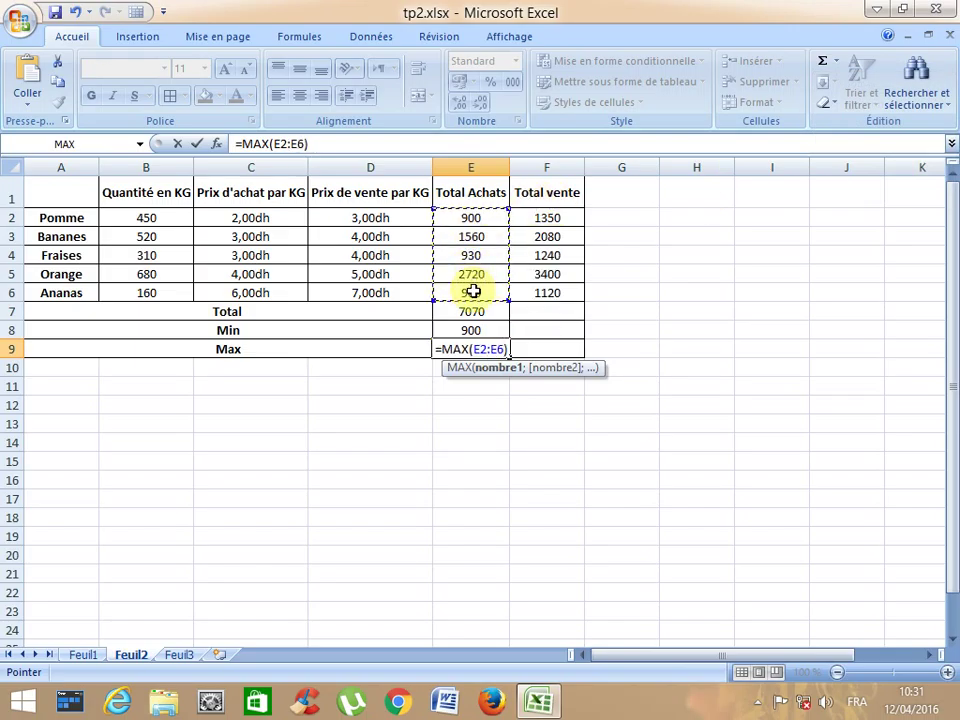
{"action": "key", "text": "Return"}
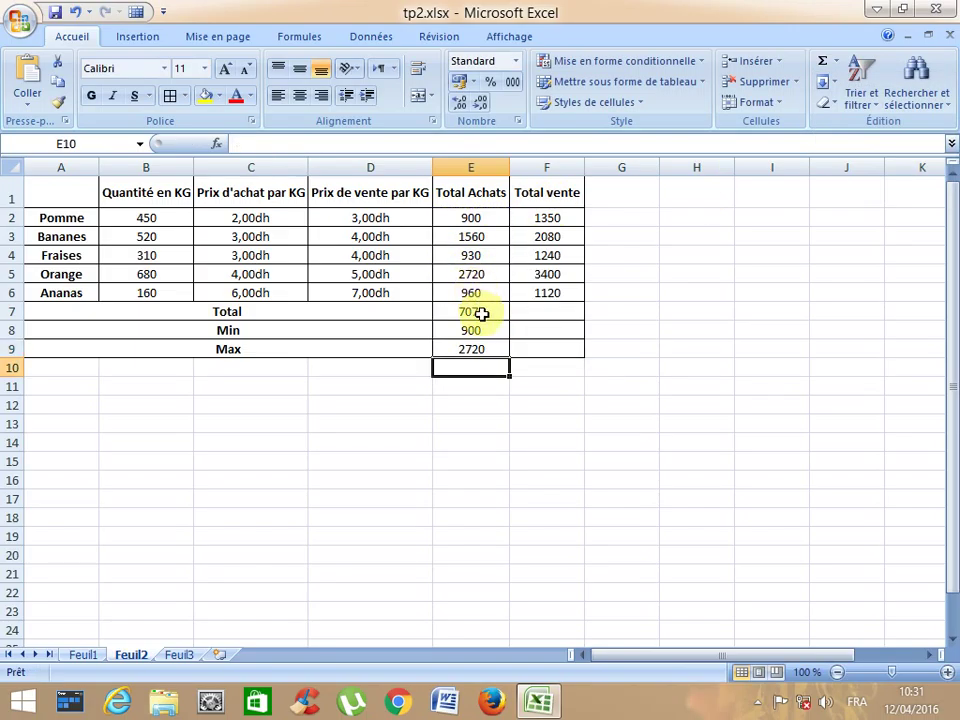
Copy the Total, Min and Max formulas from E7:E9 across to the Total vente column in F7:F9
{"action": "left_click", "coordinate": [481, 314]}
{"action": "left_click_drag", "start_coordinate": [509, 320], "coordinate": [565, 333]}
{"action": "left_click", "coordinate": [488, 331]}
{"action": "left_click", "coordinate": [486, 353]}
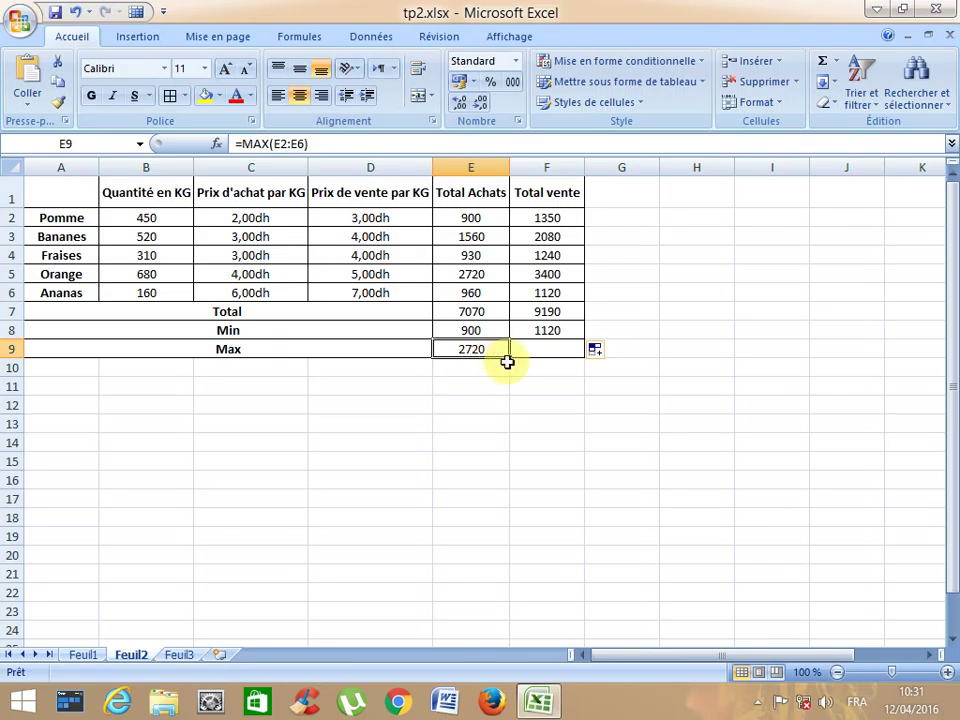
{"action": "left_click_drag", "start_coordinate": [512, 362], "coordinate": [563, 351]}
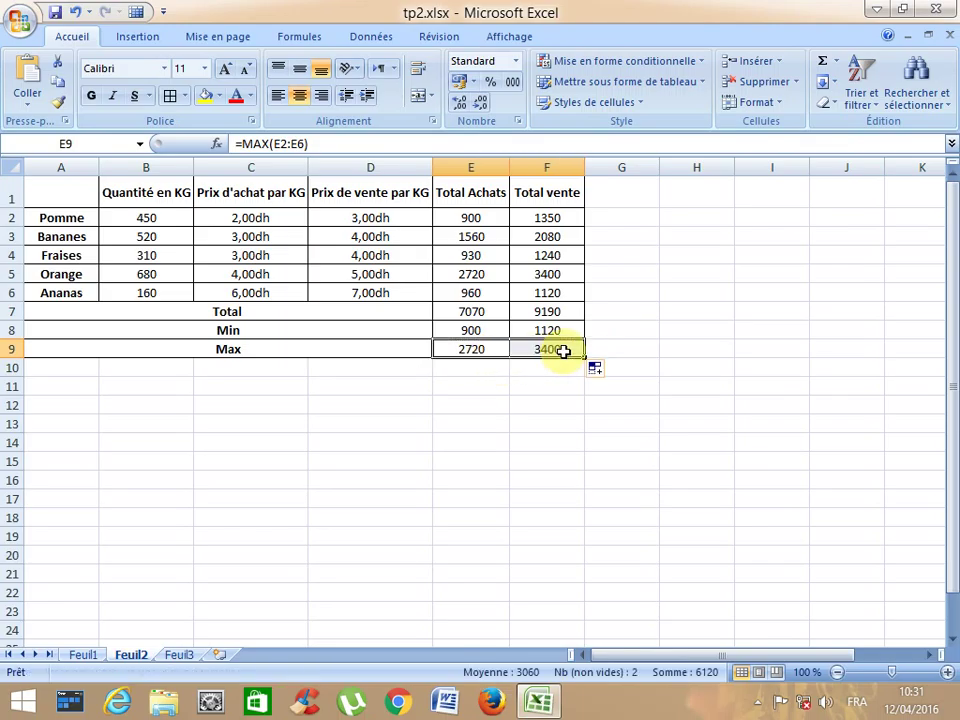